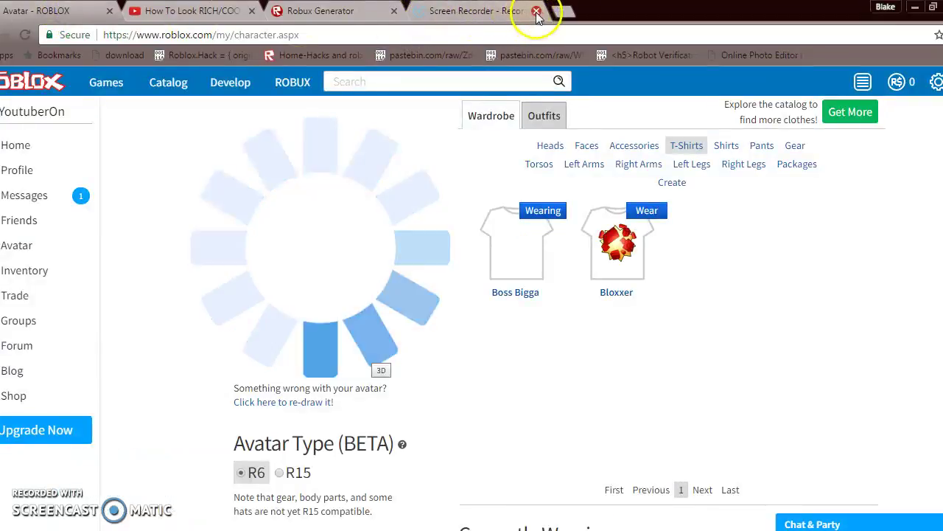
# Step: Close the Screen Recorder browser tab and dress the avatar in the Black Jeans
pyautogui.click(536, 13)
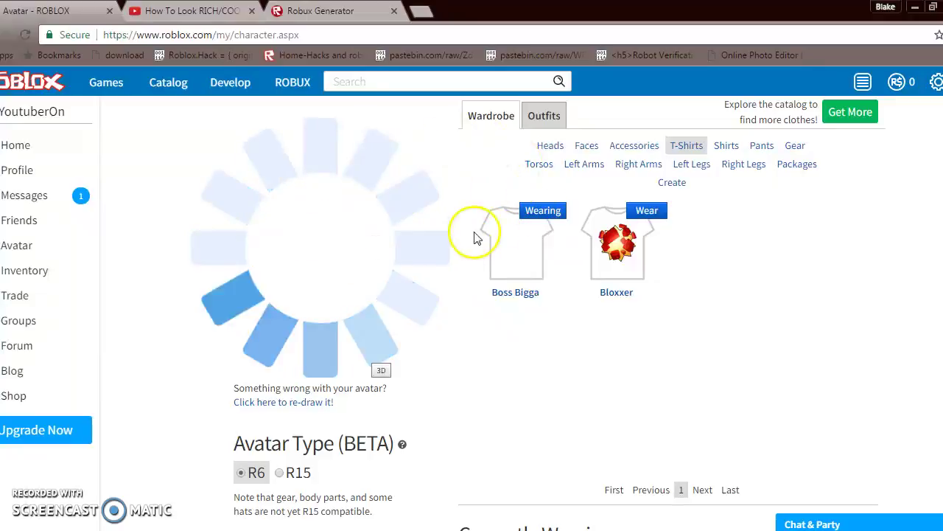
pyautogui.scroll(-3, 486, 250)
pyautogui.scroll(2, 520, 279)
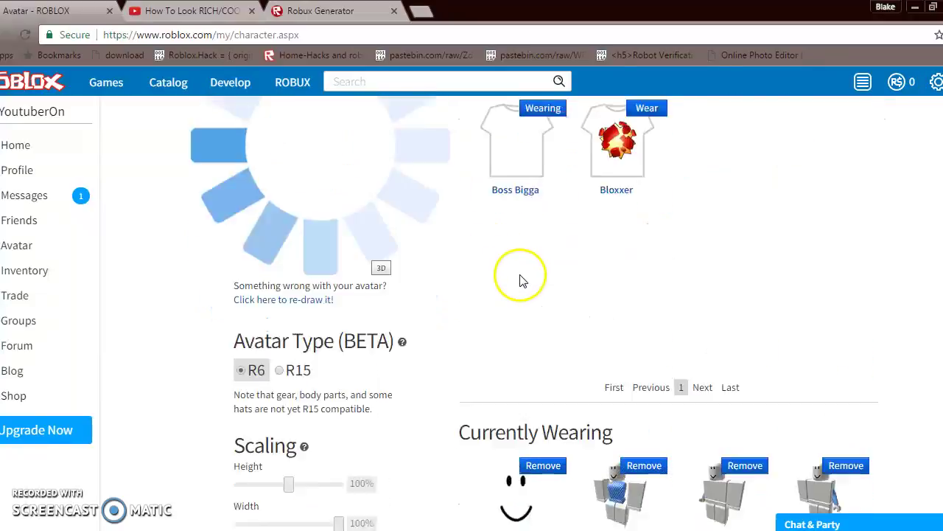
pyautogui.scroll(2, 520, 279)
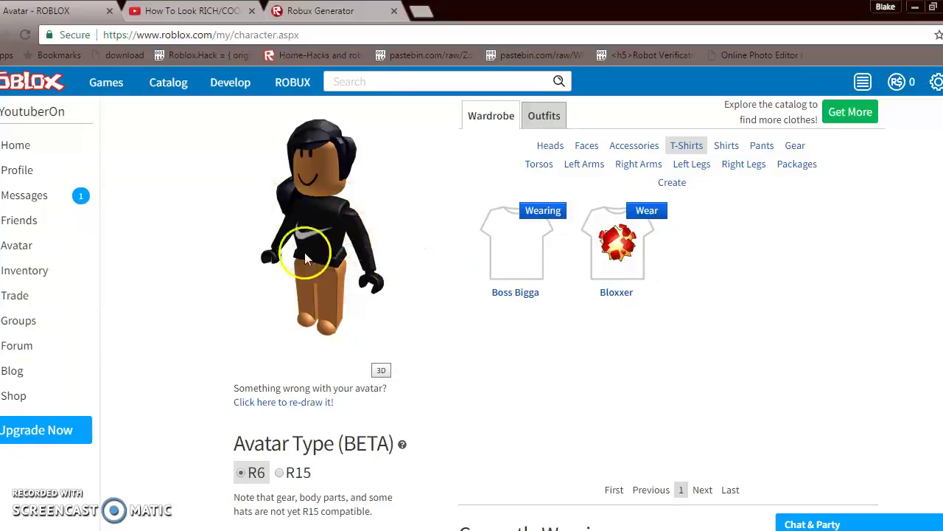
pyautogui.click(755, 153)
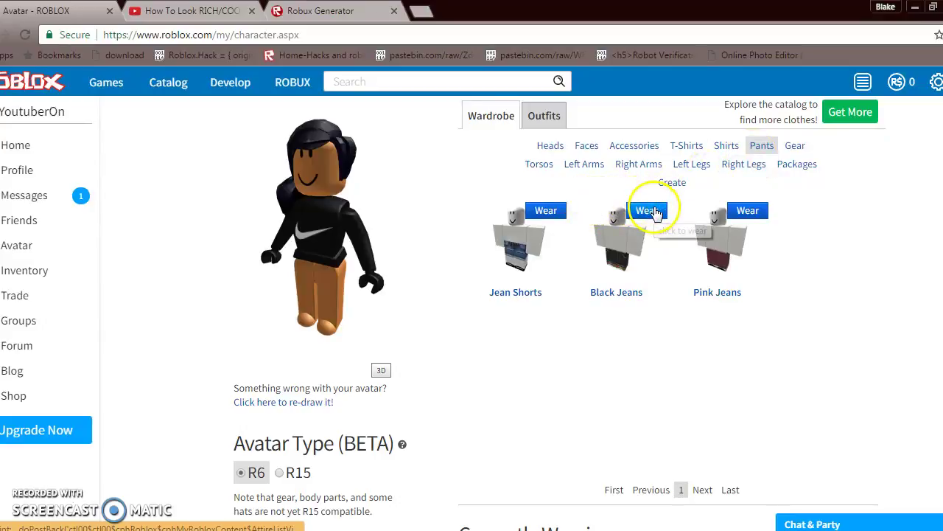
pyautogui.click(655, 212)
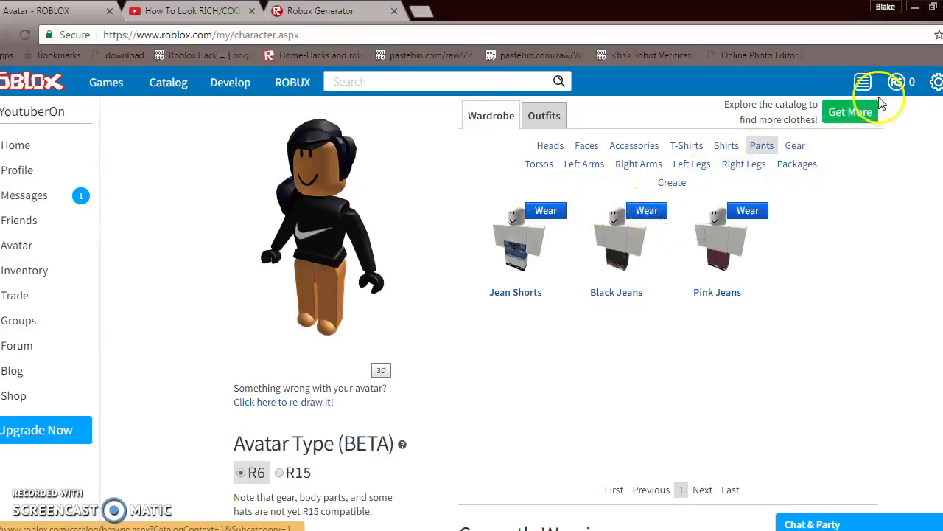
# Step: Log out of the current account and begin the username entry in the sign-up form
pyautogui.click(936, 82)
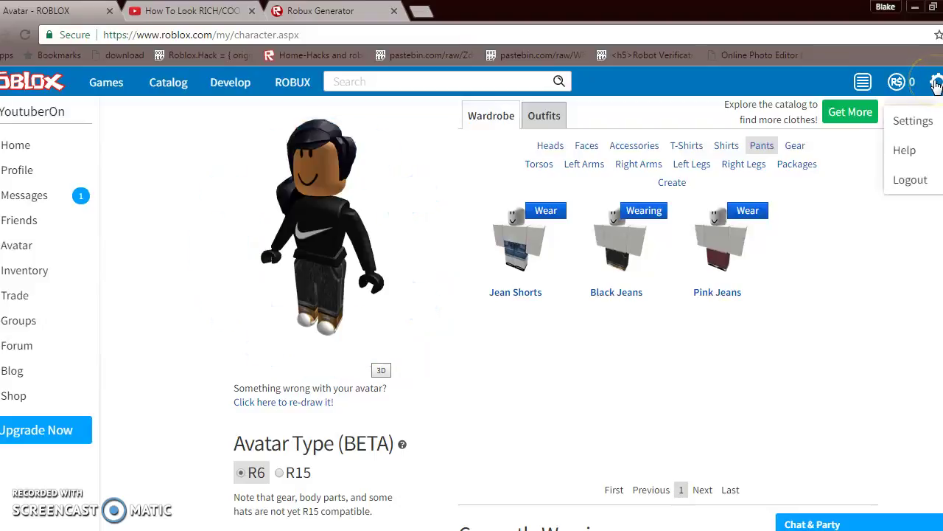
pyautogui.click(918, 177)
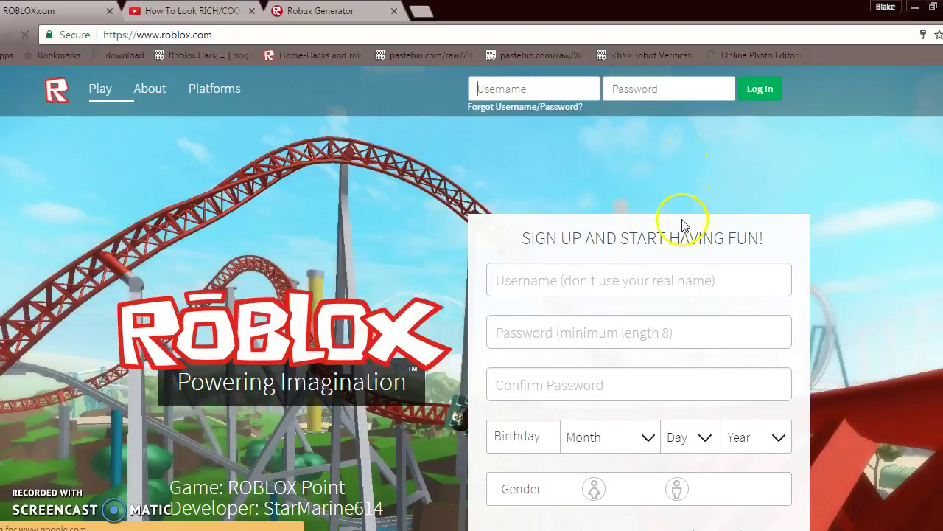
pyautogui.click(630, 280)
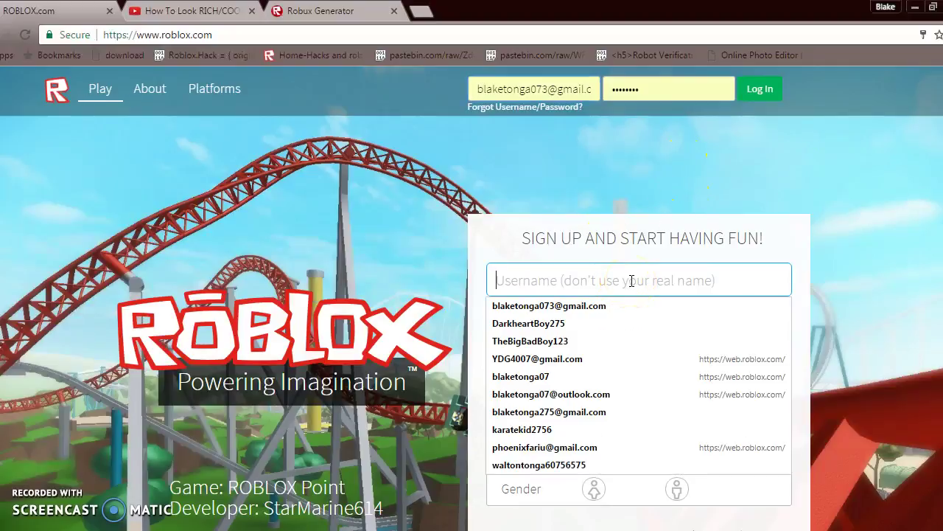
pyautogui.write('LOL')
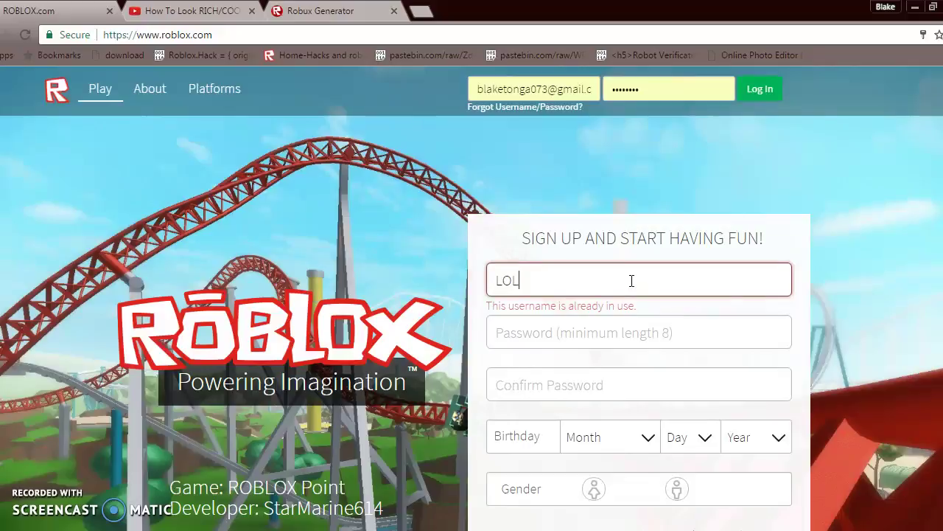
pyautogui.write('_To')
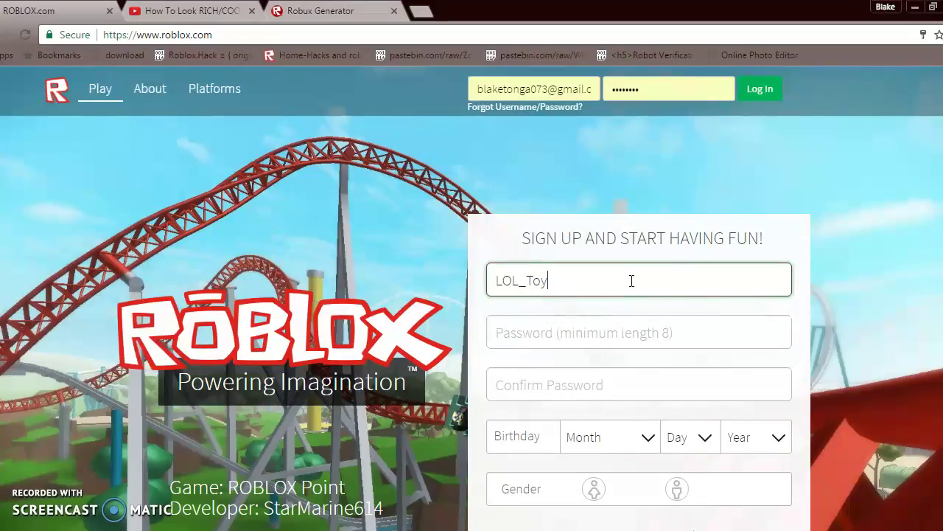
pyautogui.hotkey('ctrl', 'a')
pyautogui.press('BackSpace')
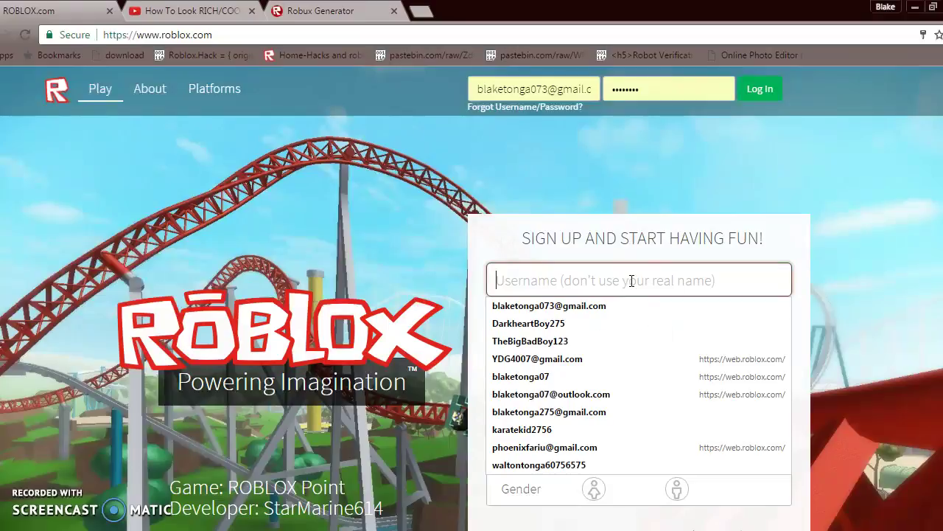
# Step: Enter the username Free_TSHIRTS221 for the new account, then fill in the account password and its confirmation
pyautogui.write('Free_TSHIRTS221')
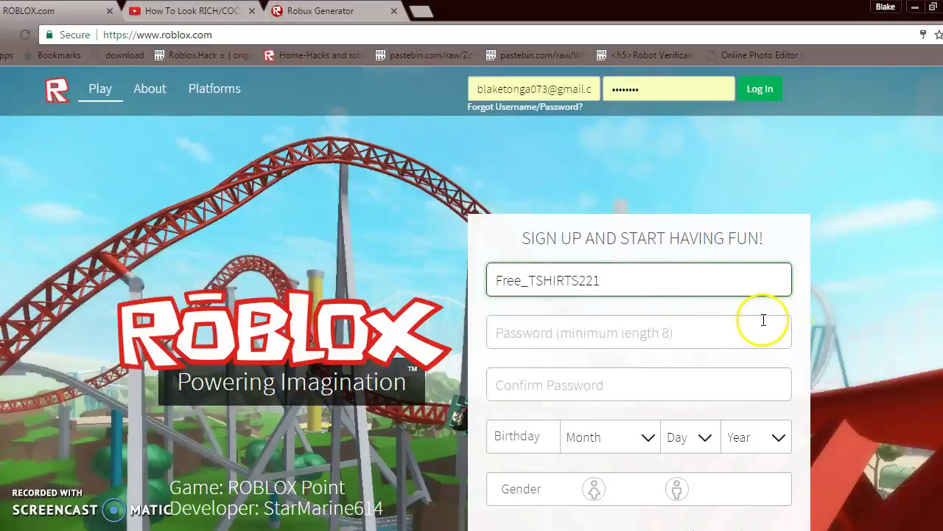
pyautogui.click(752, 332)
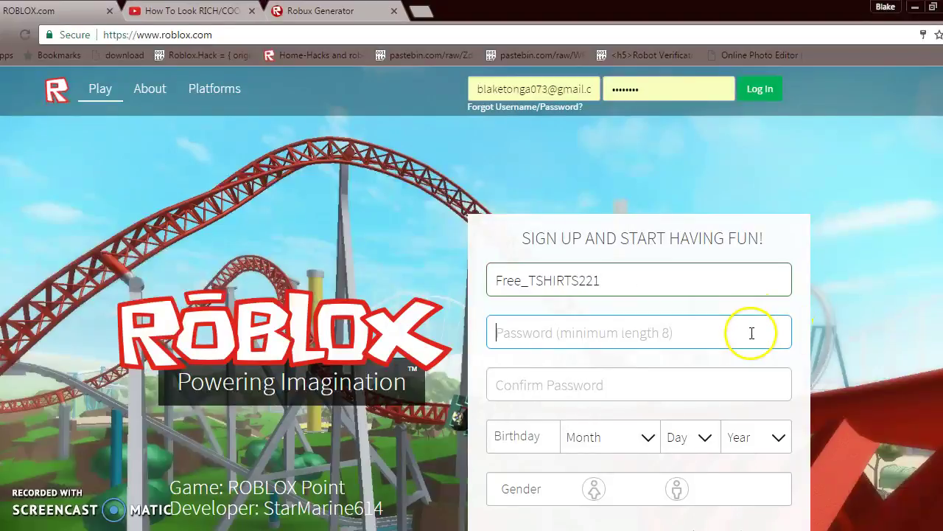
pyautogui.write('a')
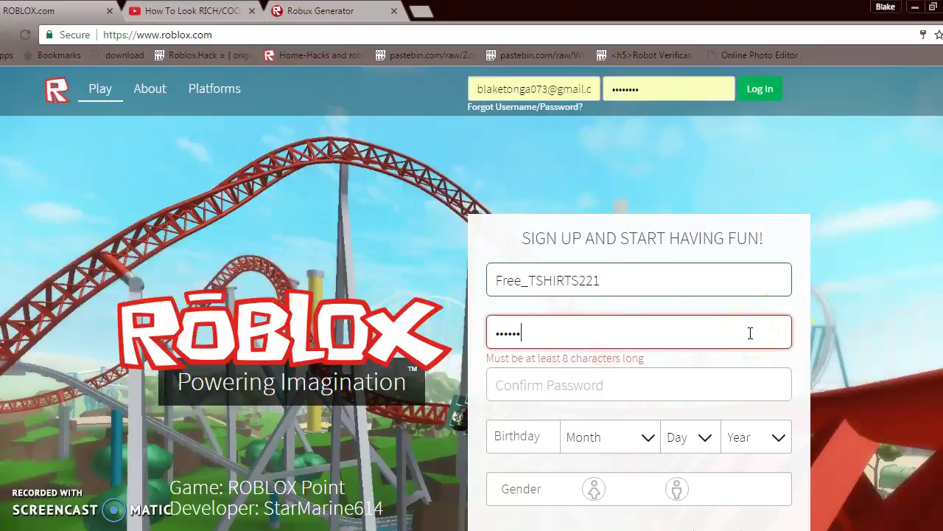
pyautogui.click(735, 378)
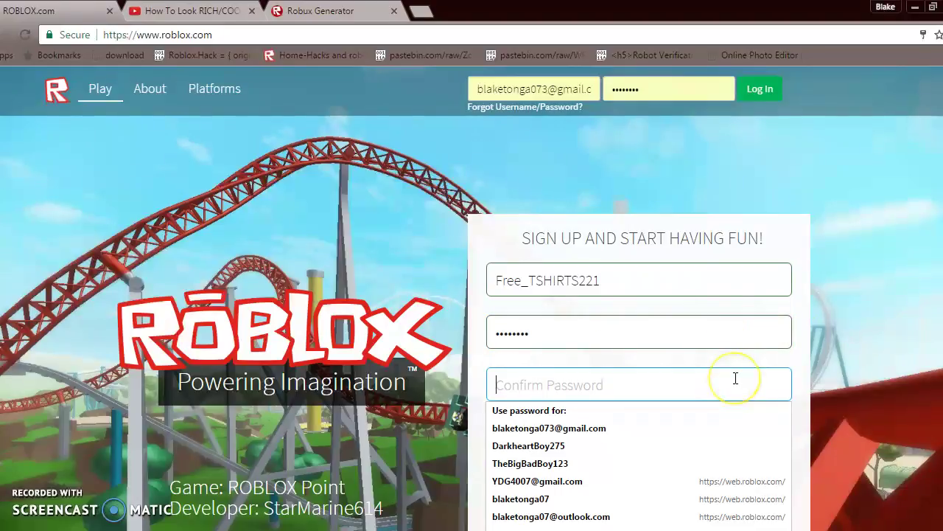
pyautogui.write('a')
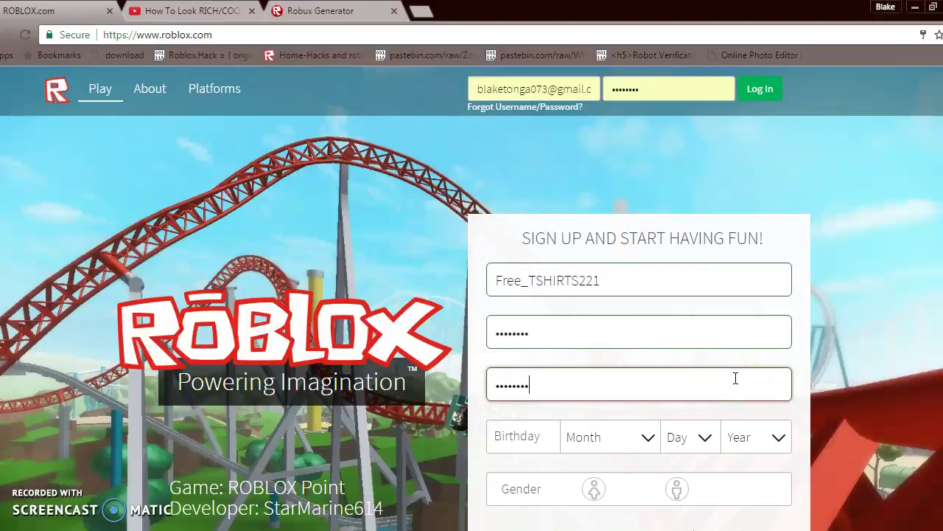
# Step: Choose the month, day and year of the new account's date of birth
pyautogui.click(640, 436)
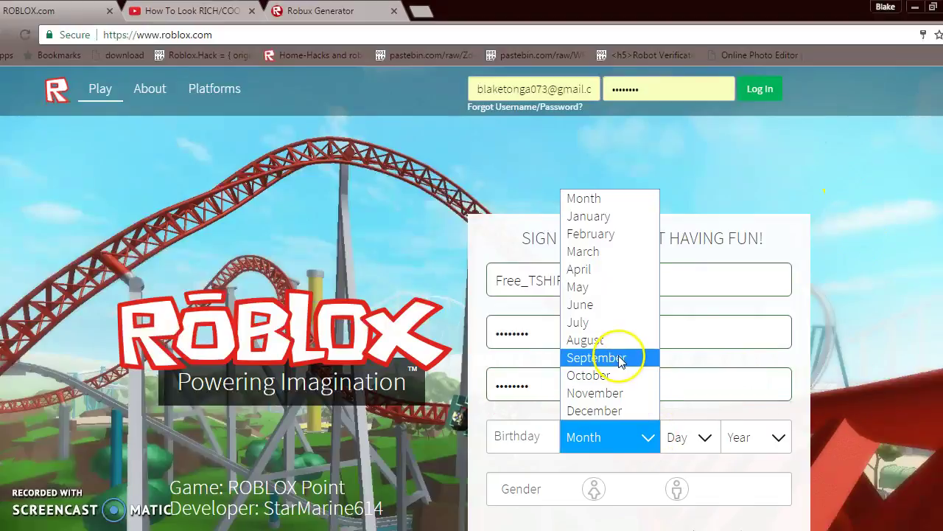
pyautogui.click(616, 358)
pyautogui.click(686, 435)
pyautogui.click(670, 385)
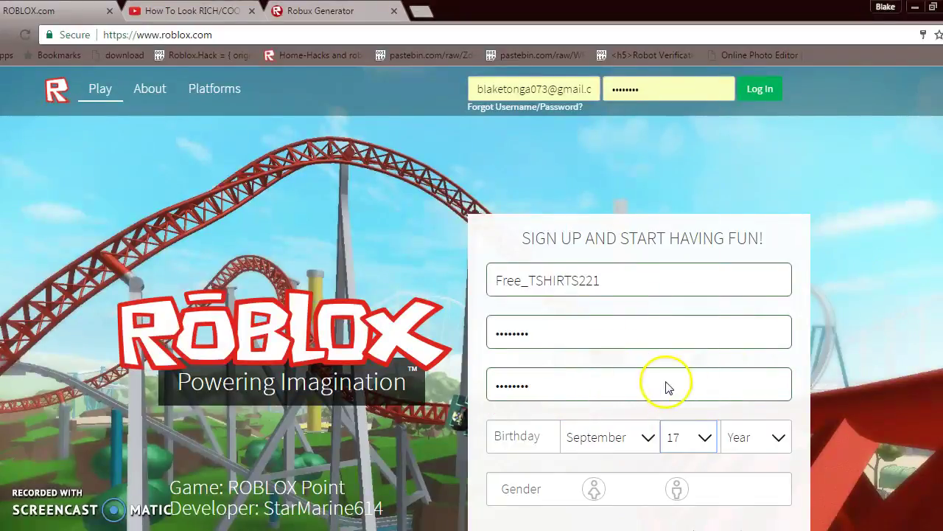
pyautogui.click(740, 430)
pyautogui.click(803, 392)
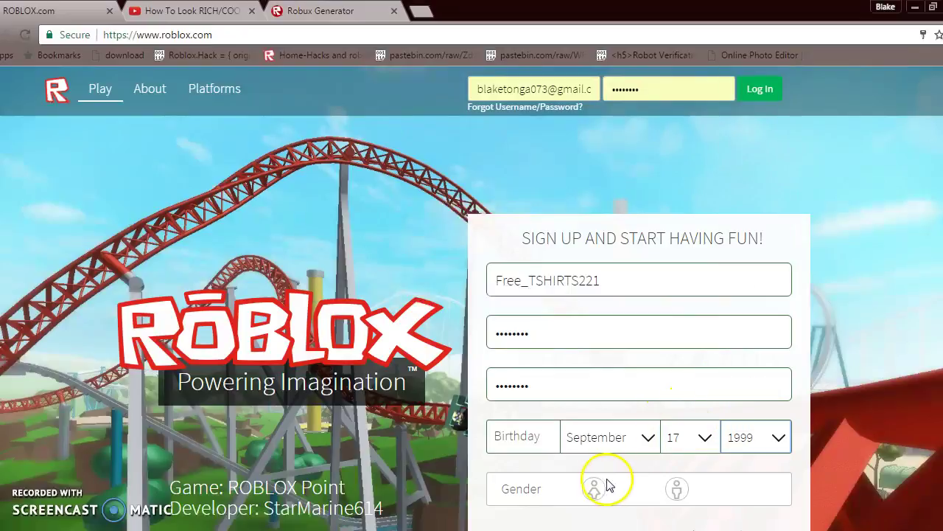
# Step: Set the gender to female and submit the sign-up form to create the account
pyautogui.click(594, 487)
pyautogui.scroll(-4, 632, 449)
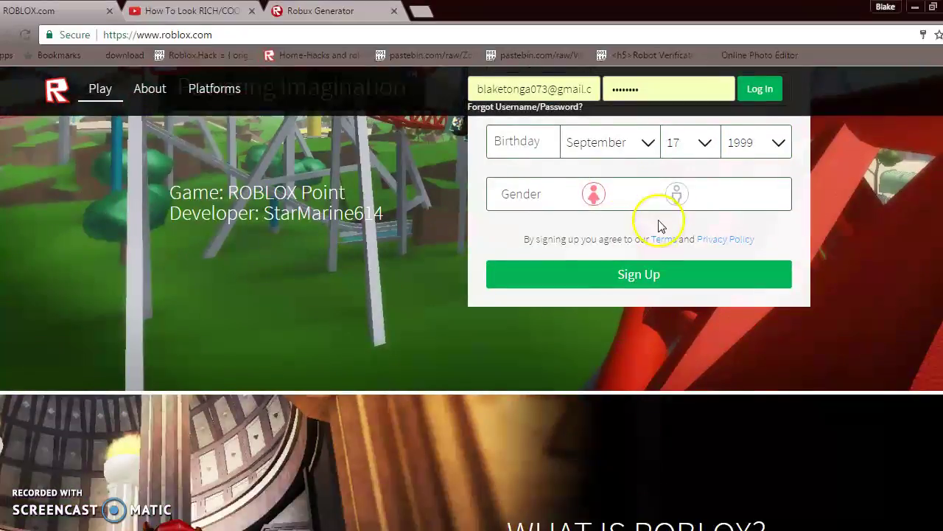
pyautogui.click(702, 280)
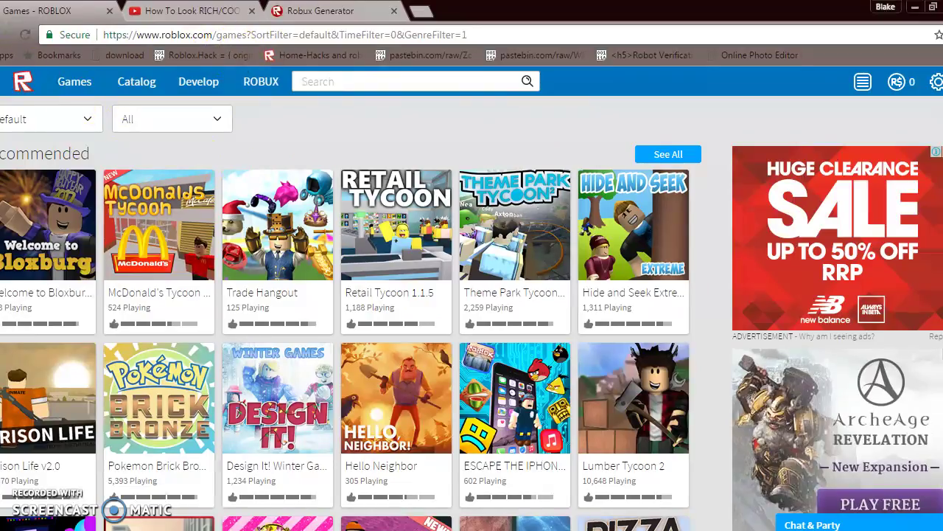
# Step: Open the avatar customizer and remove the Chestnut Bun, Grey Striped Shirt with Denim Jacket, Pink Jeans and Woman Head from the avatar
pyautogui.click(4, 81)
pyautogui.click(39, 254)
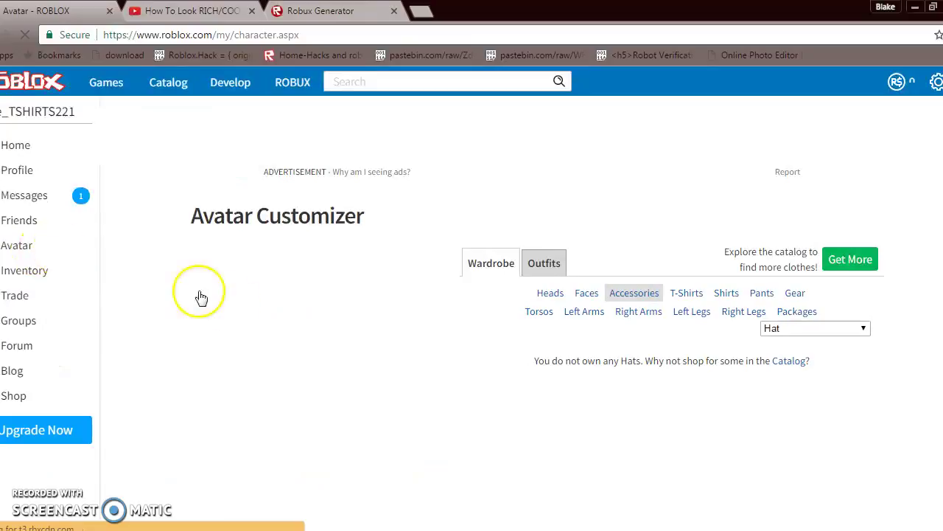
pyautogui.scroll(-1, 413, 330)
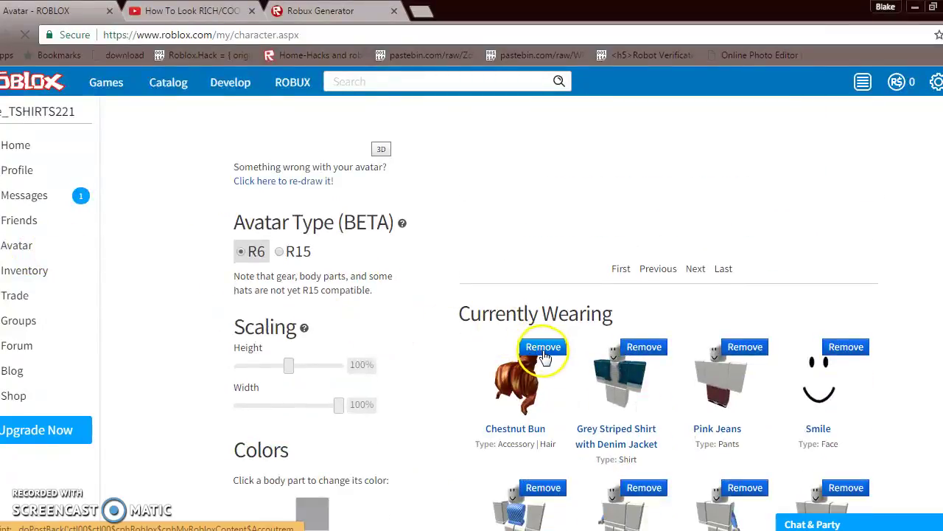
pyautogui.click(631, 353)
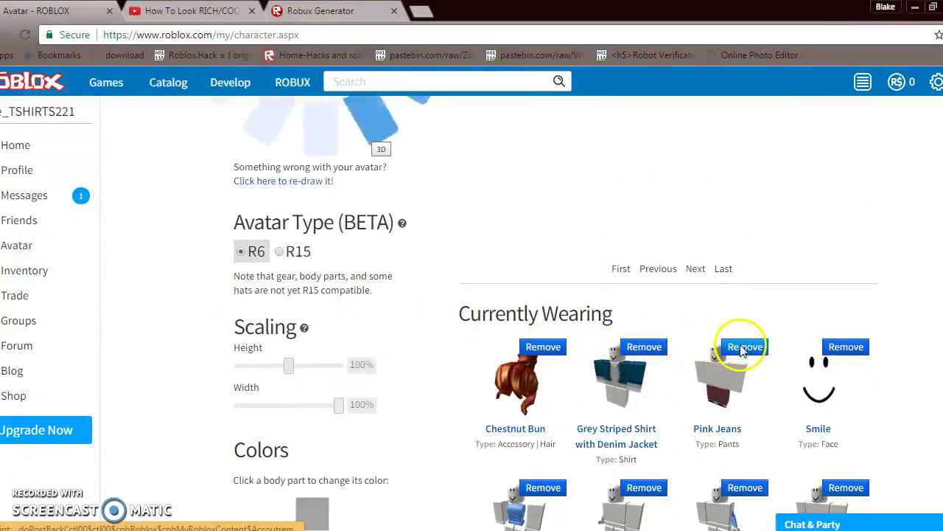
pyautogui.click(739, 348)
pyautogui.scroll(-3, 791, 376)
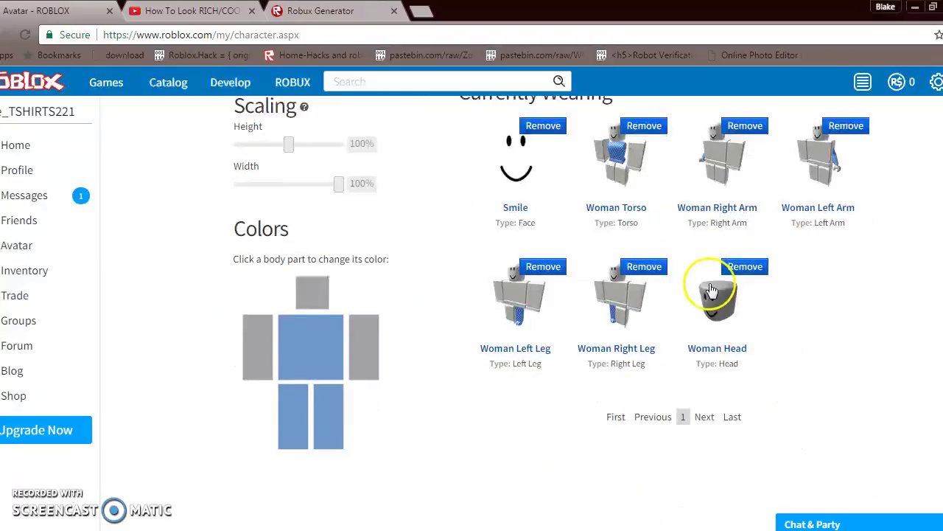
pyautogui.click(747, 268)
pyautogui.scroll(6, 594, 239)
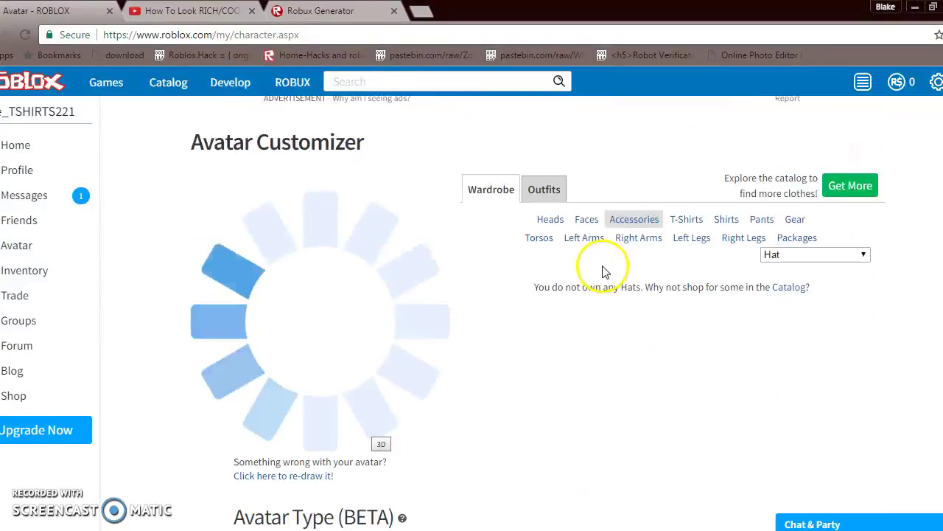
# Step: Set the avatar's left arm color to orange
pyautogui.scroll(-7, 604, 267)
pyautogui.click(365, 284)
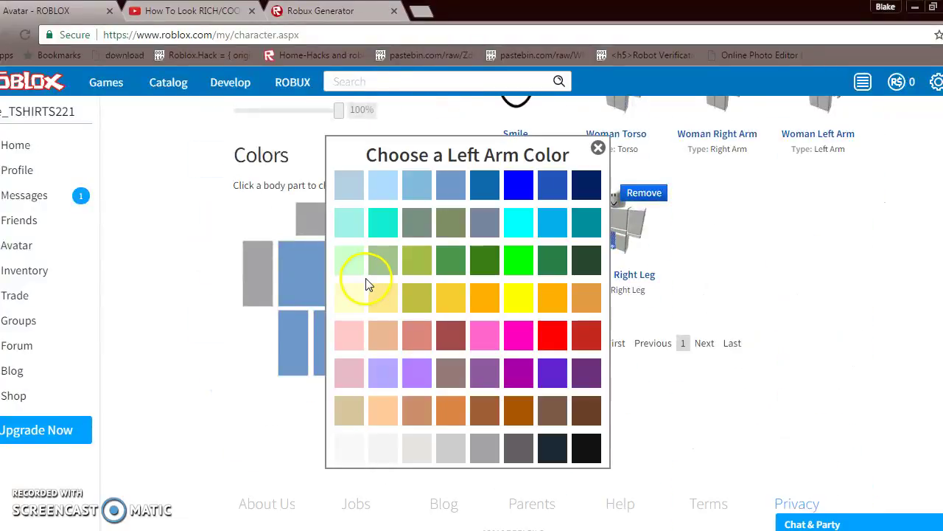
pyautogui.click(455, 401)
# Step: Set the avatar's torso color to orange
pyautogui.scroll(-8, 442, 378)
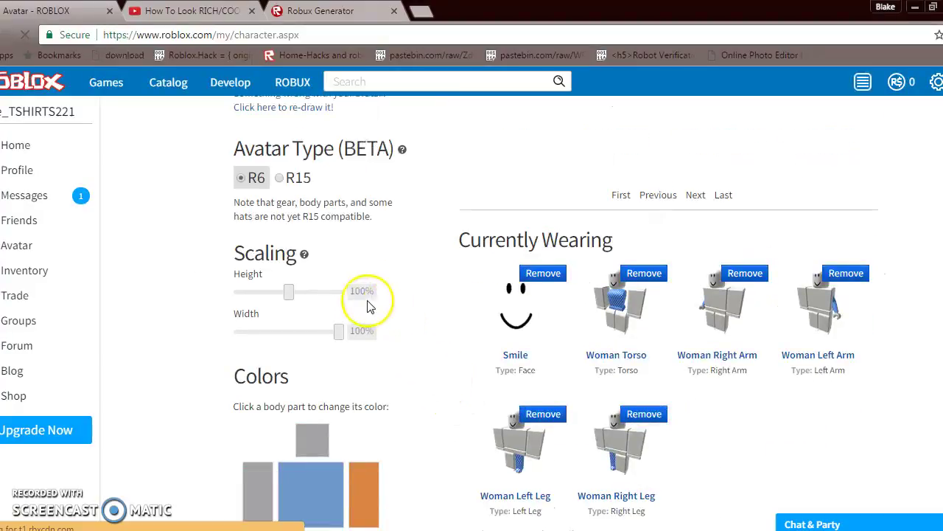
pyautogui.click(306, 264)
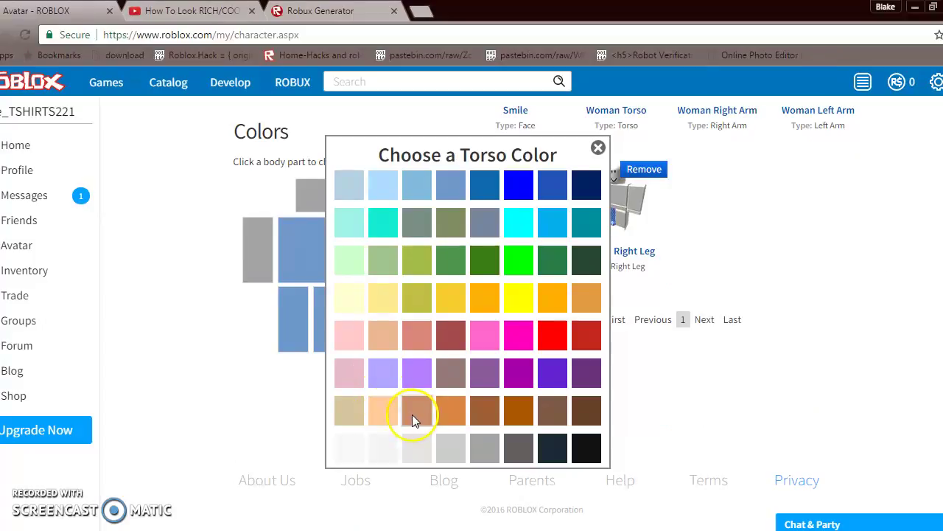
pyautogui.click(447, 413)
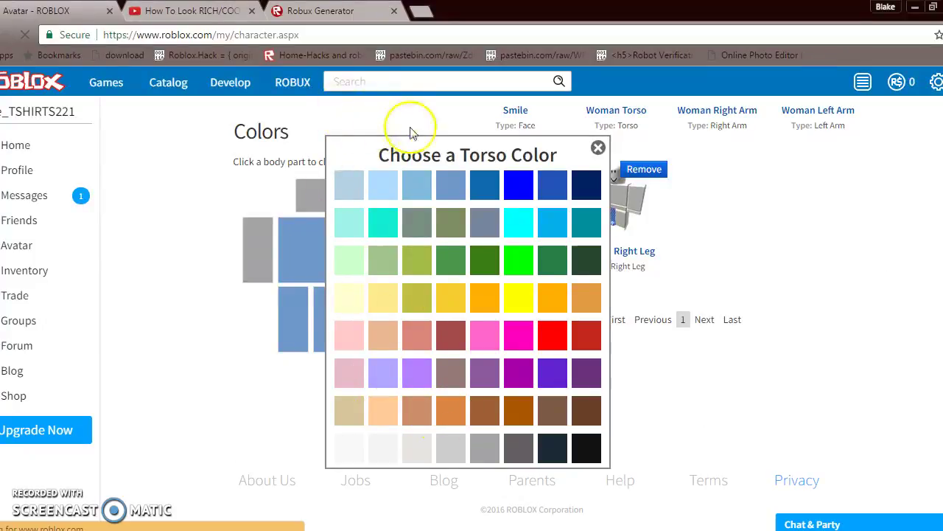
# Step: Set the avatar's torso color to black
pyautogui.scroll(-8, 405, 253)
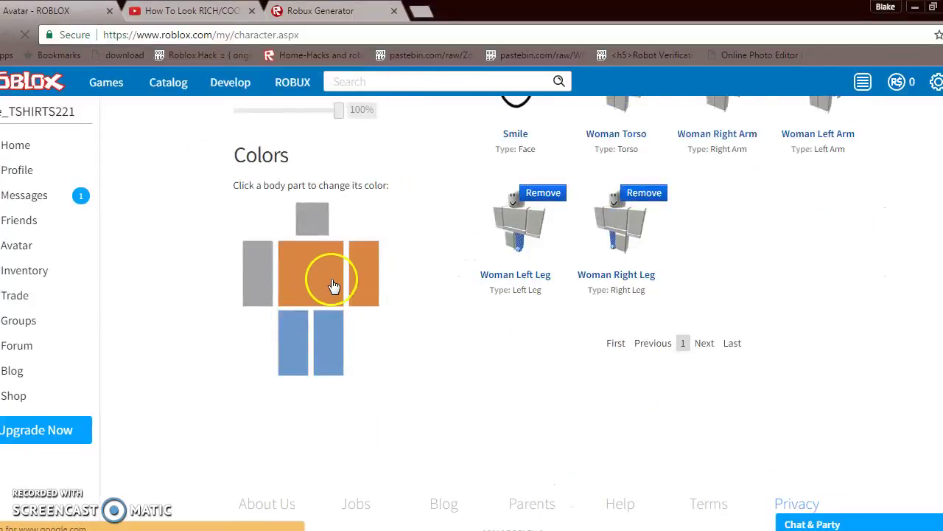
pyautogui.click(333, 285)
pyautogui.click(590, 451)
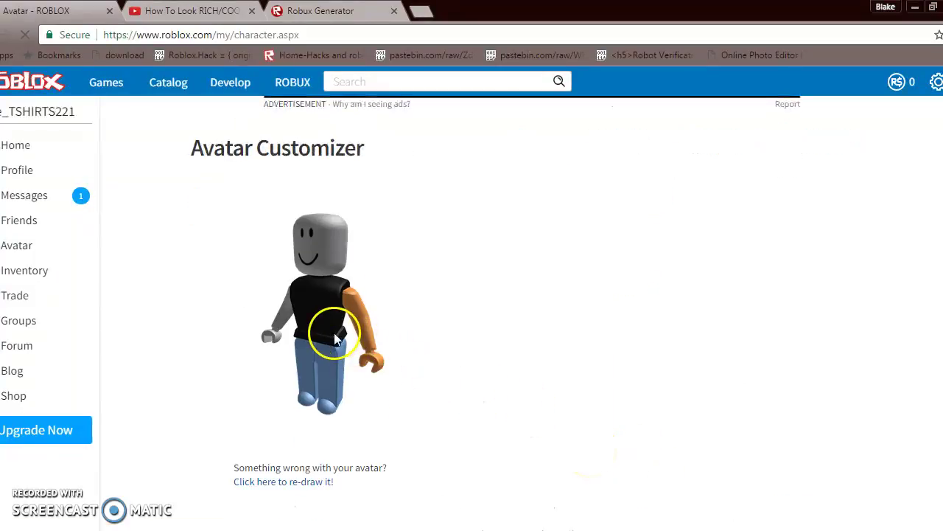
# Step: Set the avatar's right arm color to orange
pyautogui.scroll(-9, 333, 330)
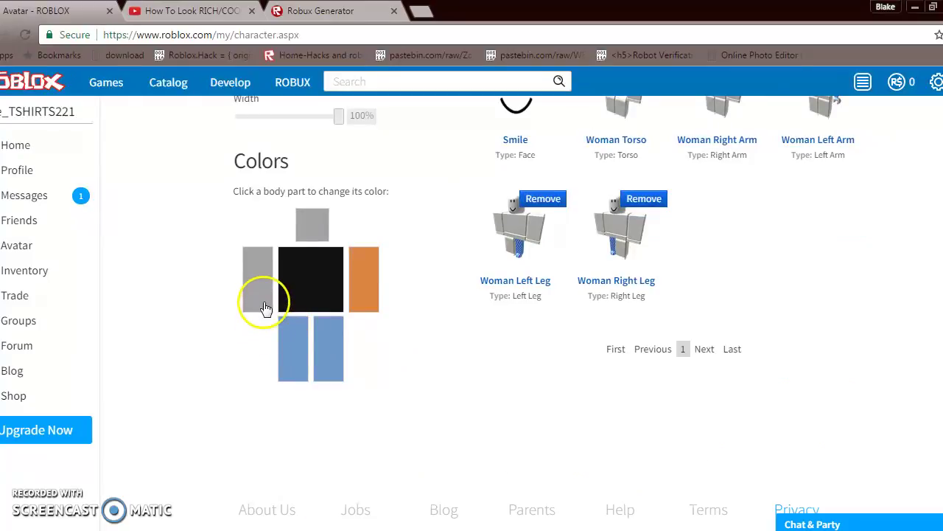
pyautogui.click(258, 302)
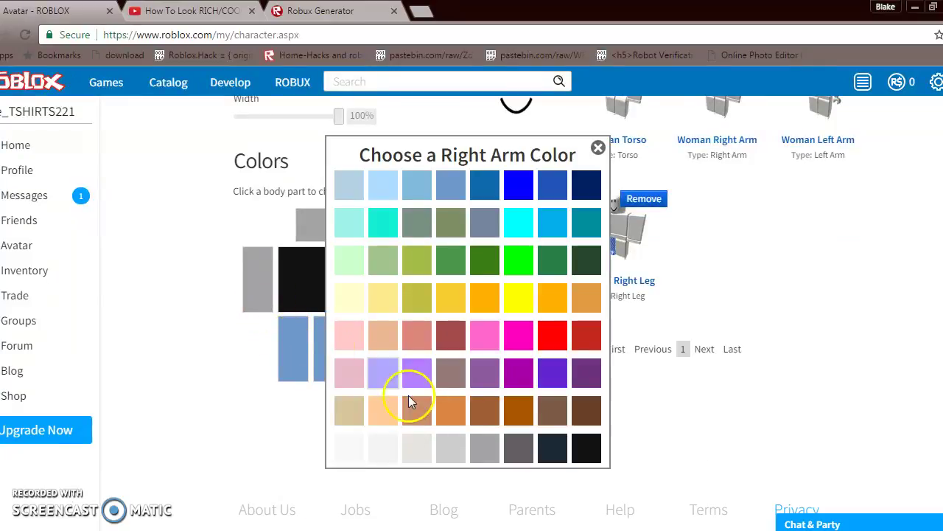
pyautogui.click(444, 409)
pyautogui.scroll(-5, 433, 390)
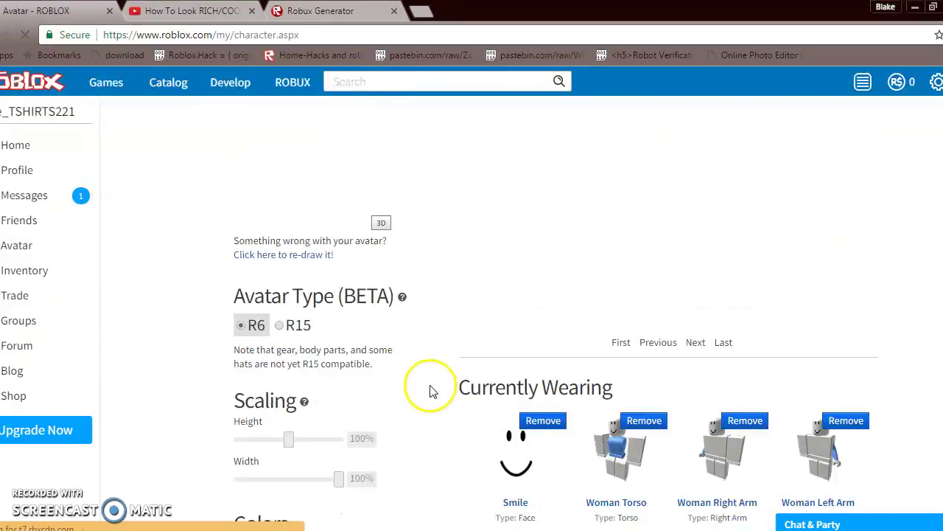
# Step: Set the colors of the avatar's left leg and right leg to orange
pyautogui.scroll(-5, 420, 383)
pyautogui.click(331, 336)
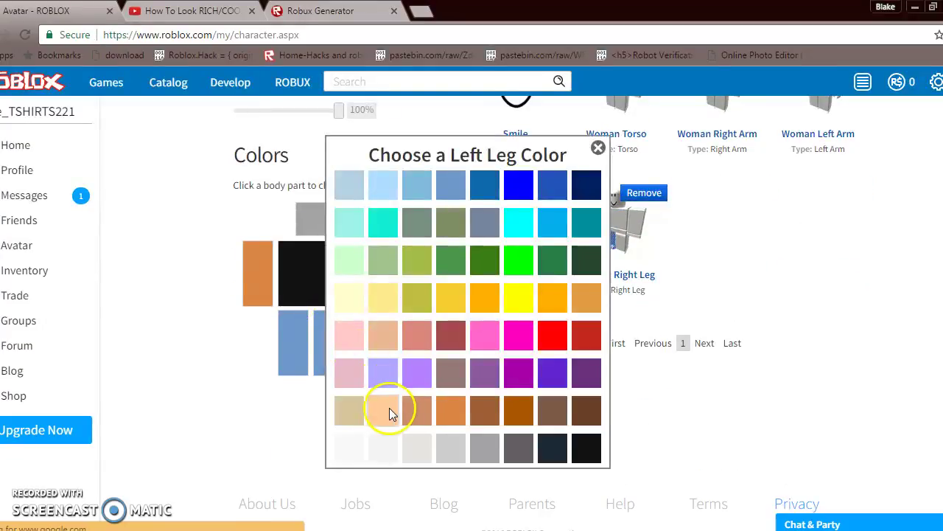
pyautogui.click(440, 406)
pyautogui.scroll(-8, 406, 396)
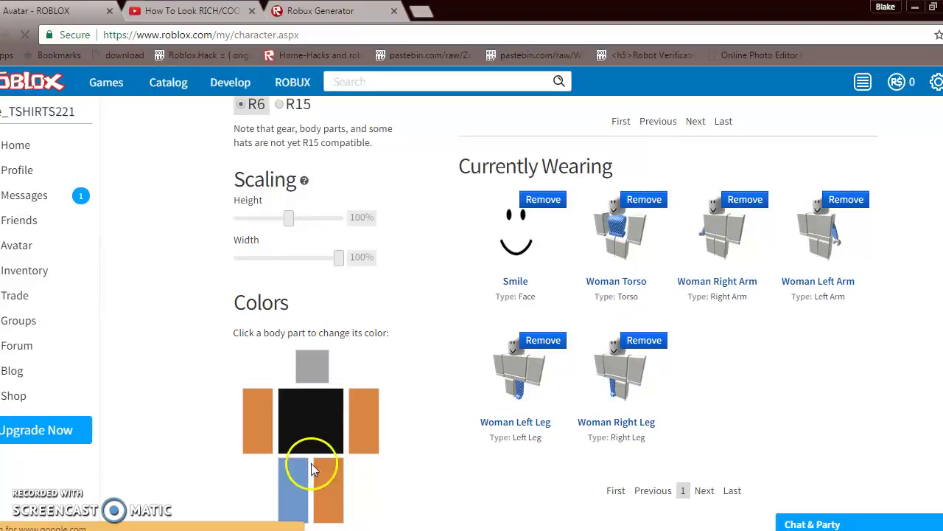
pyautogui.click(308, 468)
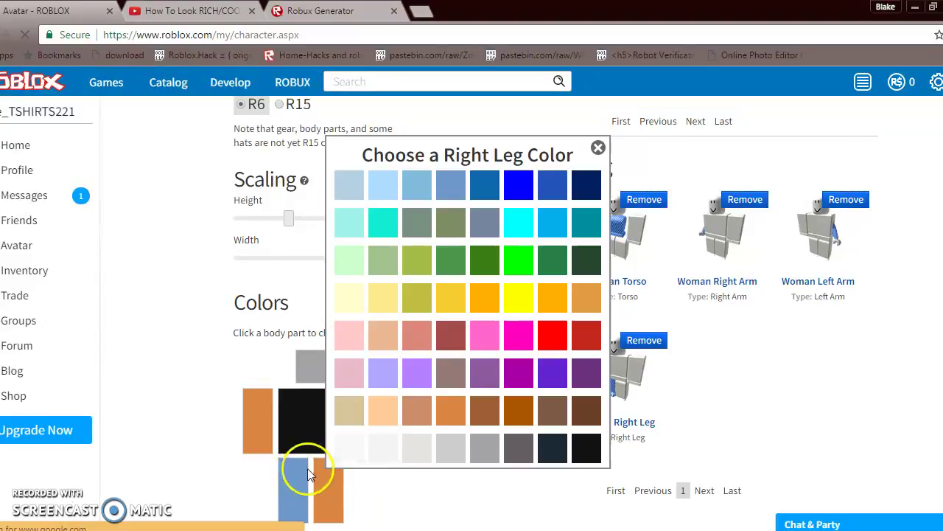
pyautogui.click(444, 413)
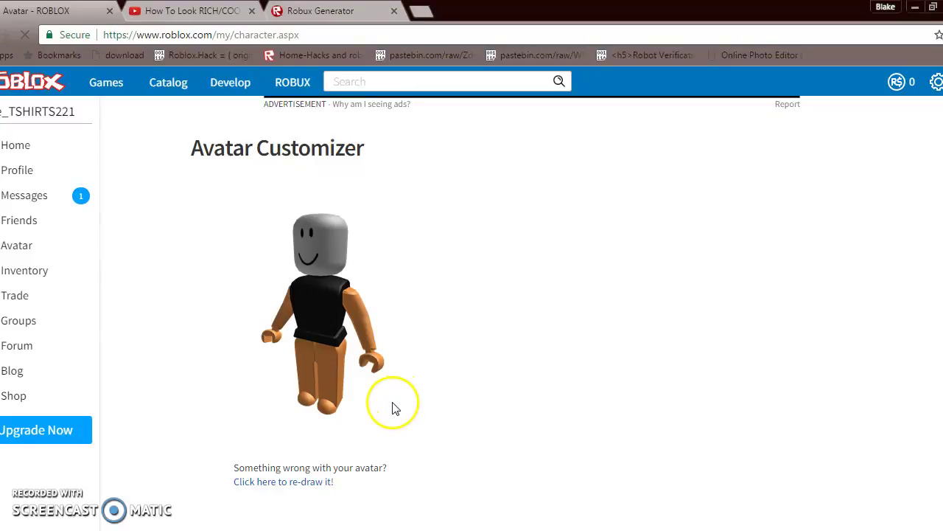
# Step: Set the avatar's head color to orange to match the arms and legs
pyautogui.scroll(-6, 529, 361)
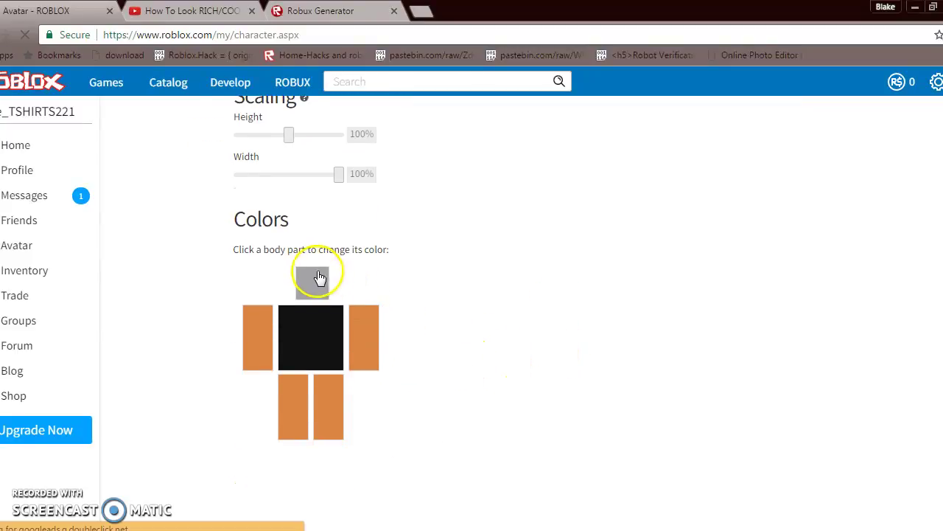
pyautogui.click(319, 278)
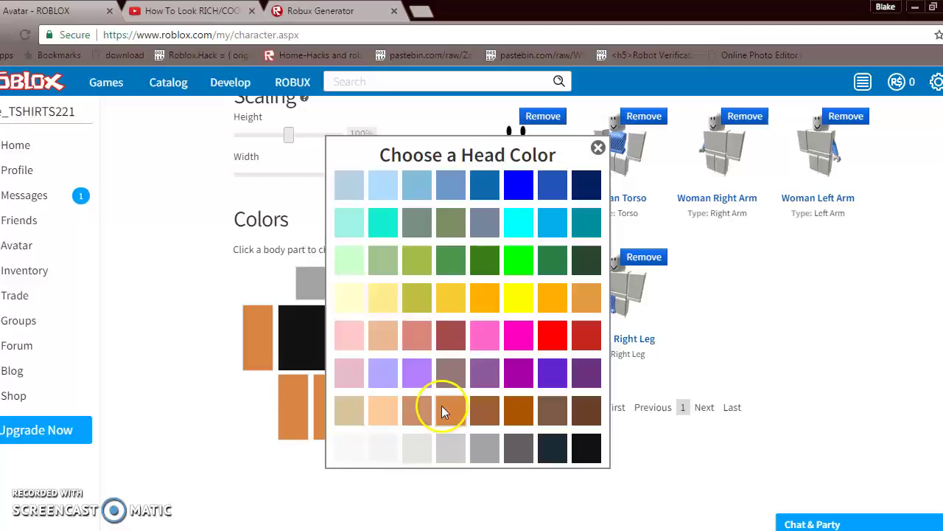
pyautogui.click(442, 406)
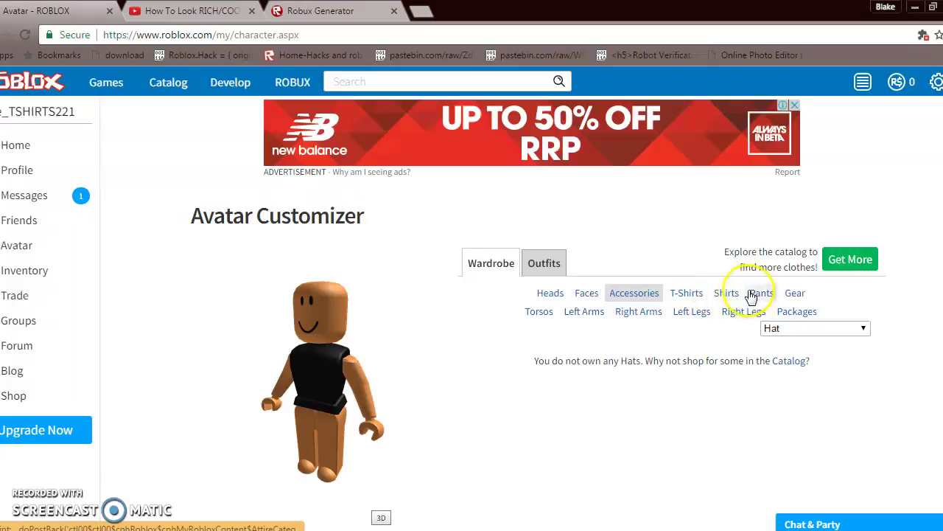
# Step: Show the wardrobe's Hair accessories and put the Black Ponytail on the avatar
pyautogui.click(805, 329)
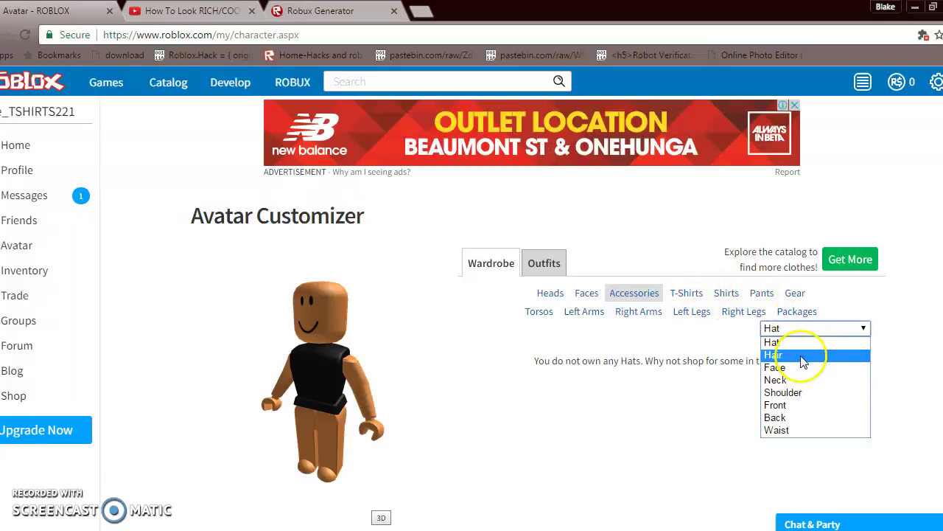
pyautogui.click(803, 356)
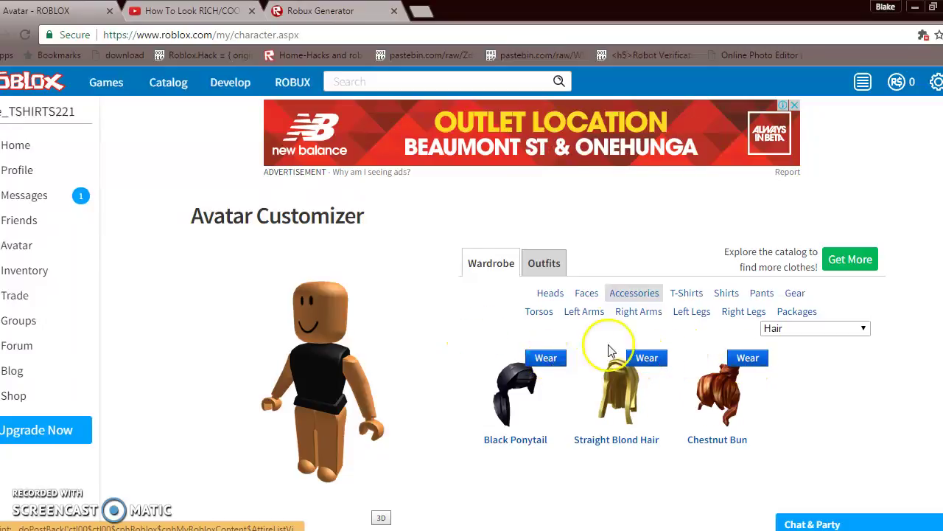
pyautogui.click(545, 358)
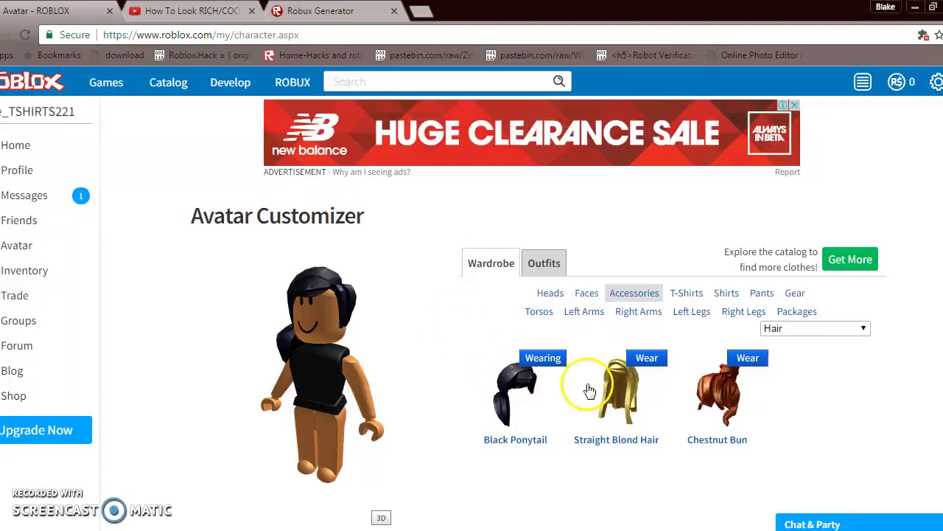
# Step: Go to the catalog and browse the T-Shirts category under Clothing
pyautogui.click(167, 87)
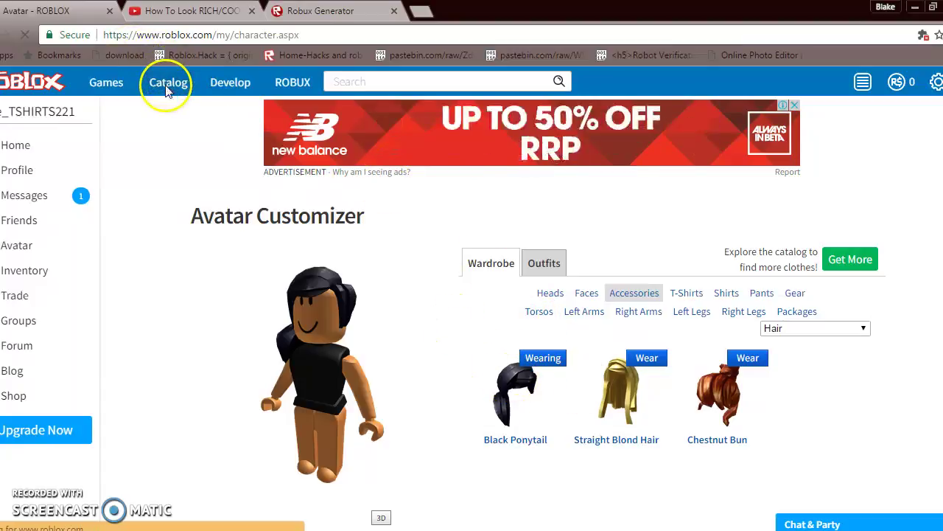
pyautogui.scroll(-4, 490, 339)
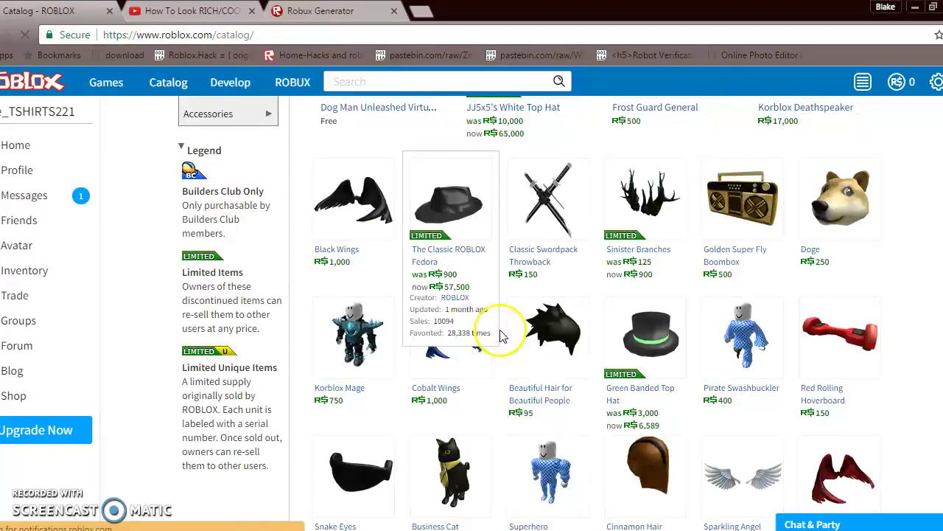
pyautogui.scroll(-1, 497, 362)
pyautogui.scroll(5, 506, 362)
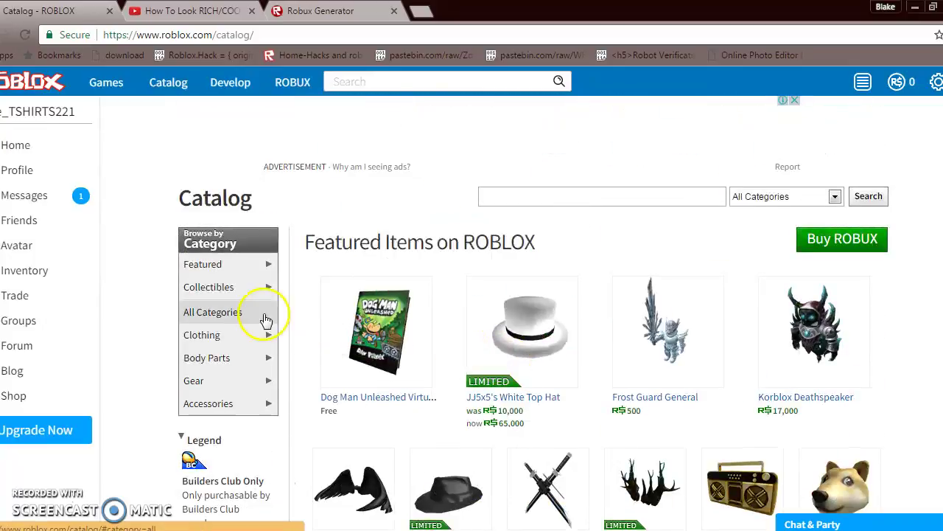
pyautogui.moveTo(231, 348)
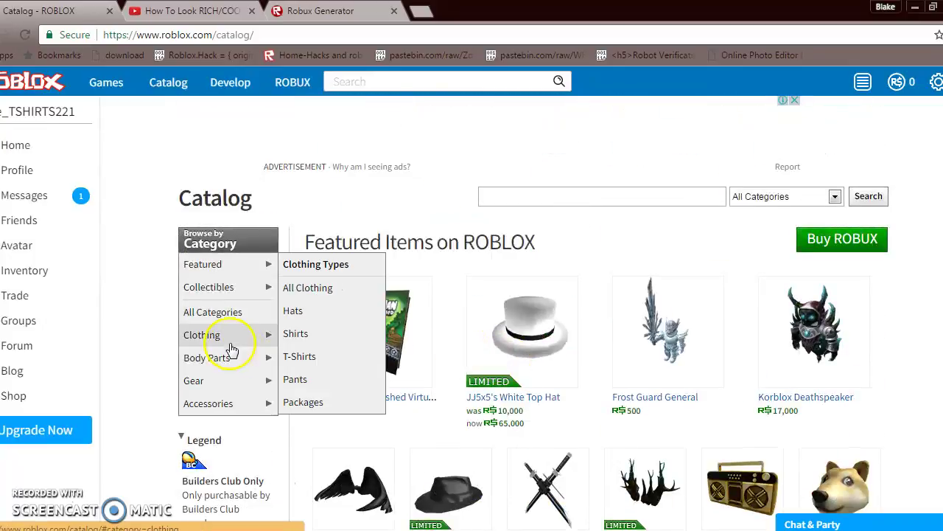
pyautogui.click(328, 357)
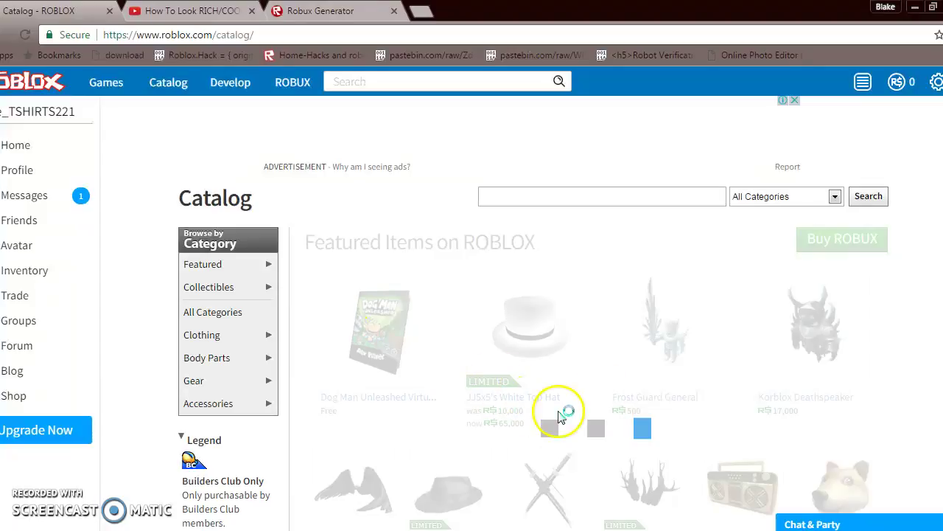
# Step: Find the green Catalog Heaven Supreme VIP T-shirt among the listed items and open its page
pyautogui.scroll(-3, 521, 330)
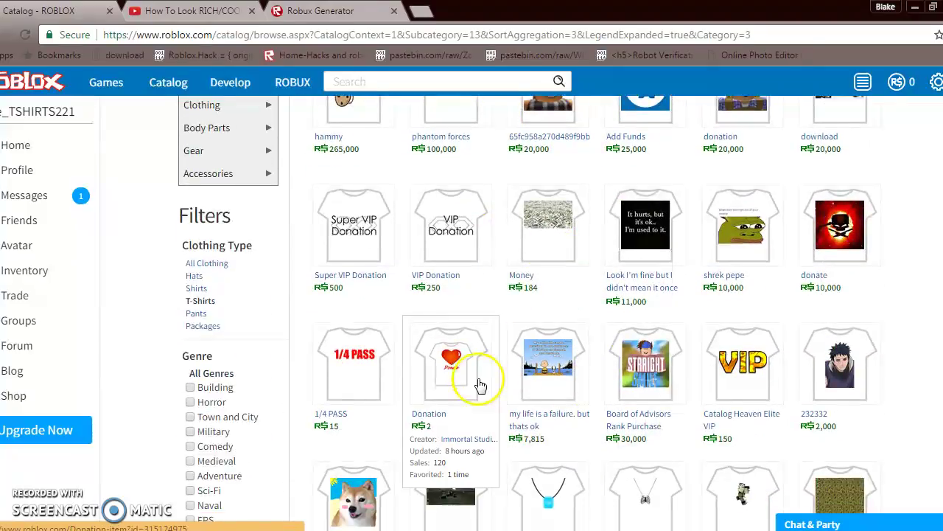
pyautogui.scroll(-2, 480, 381)
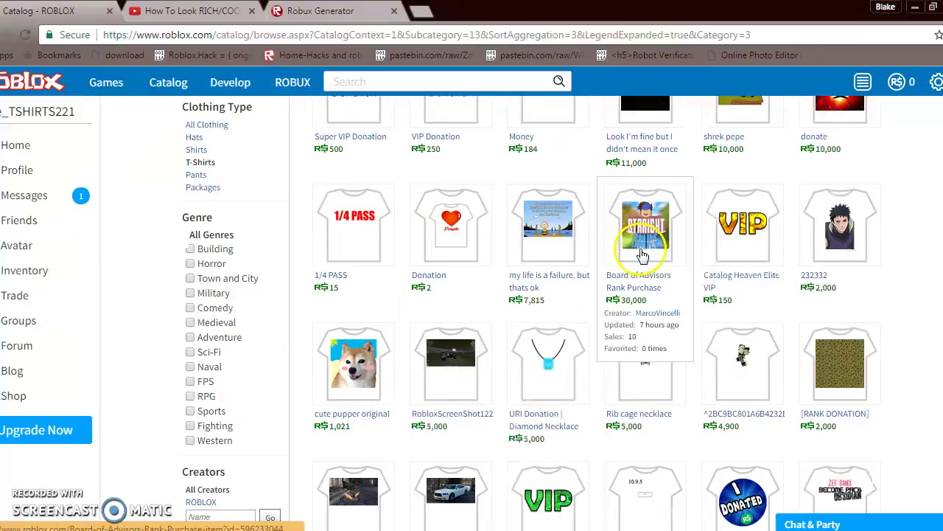
pyautogui.scroll(-3, 555, 384)
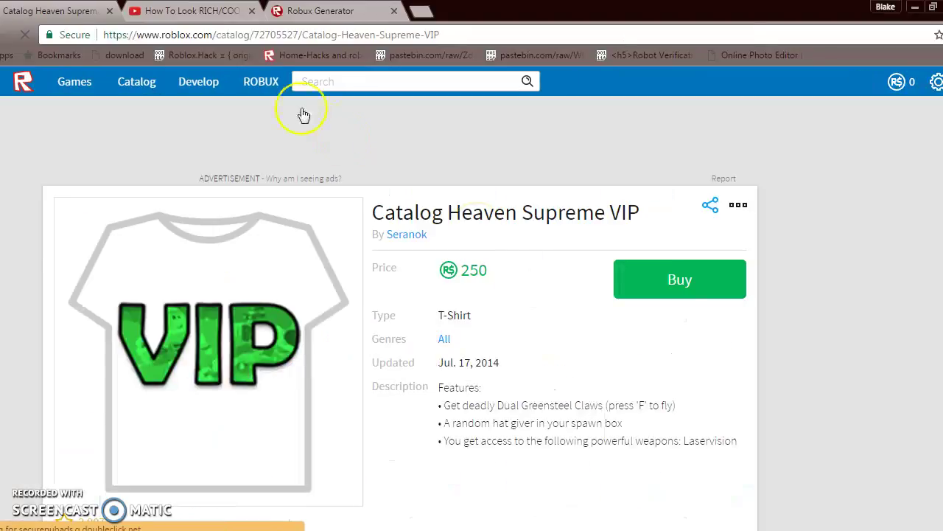
# Step: Change the item ID in the T-shirt's web address to 72705526 and load that page
pyautogui.click(297, 37)
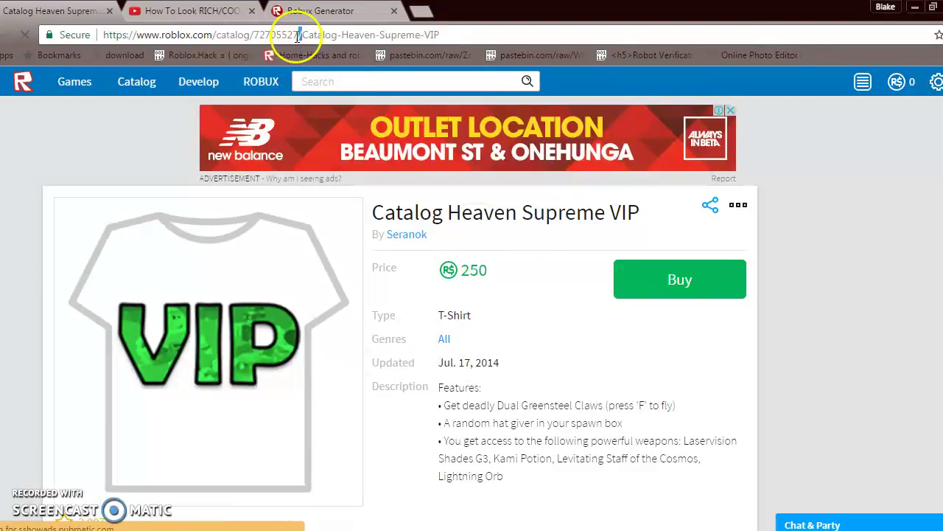
pyautogui.press('BackSpace')
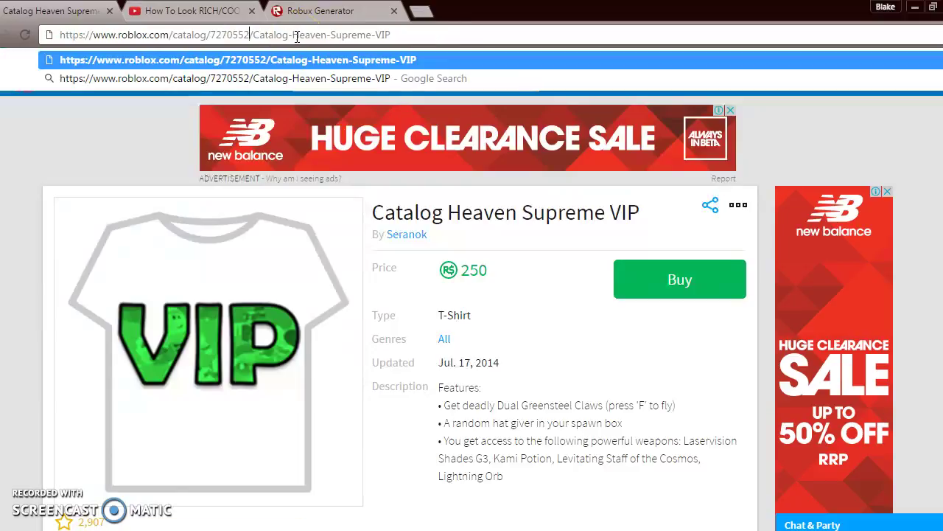
pyautogui.write('6')
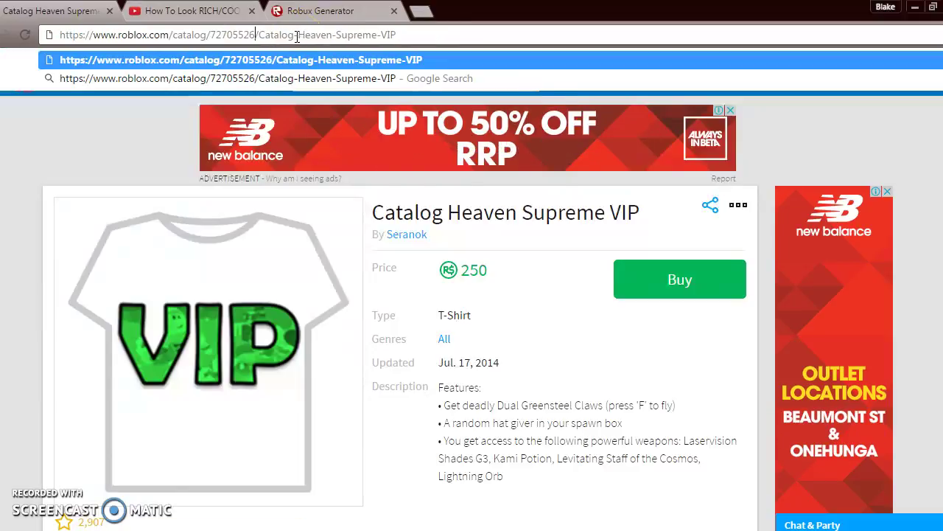
pyautogui.press('Return')
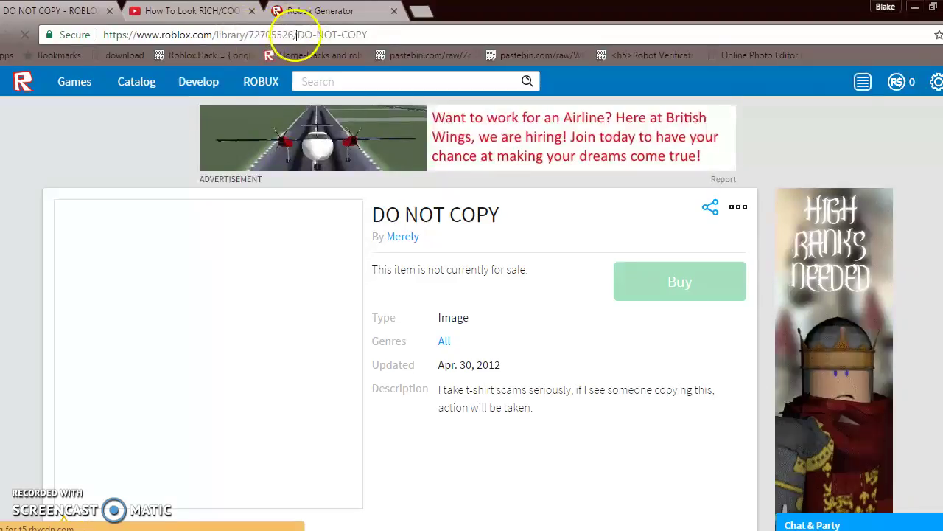
# Step: Examine the DO NOT COPY item's description and the saving options offered for its image
pyautogui.scroll(-1, 219, 294)
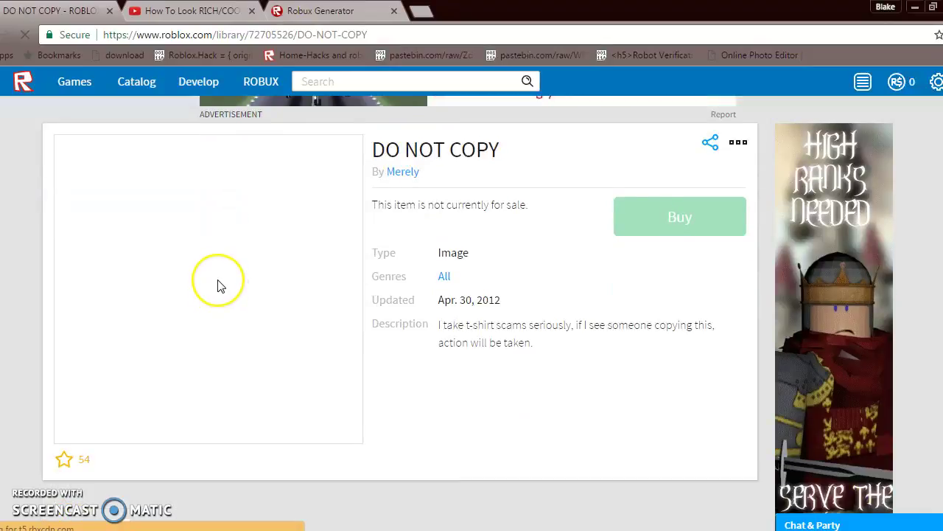
pyautogui.rightClick(202, 252)
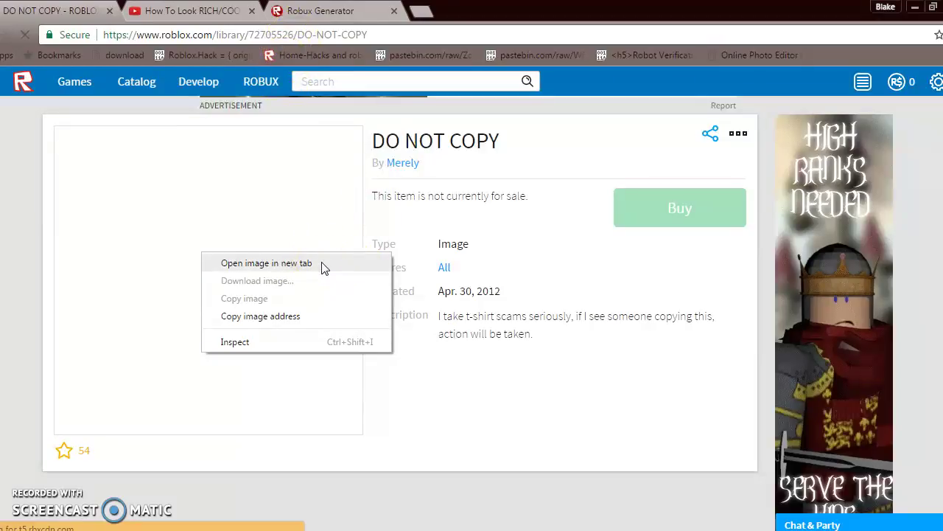
pyautogui.click(524, 227)
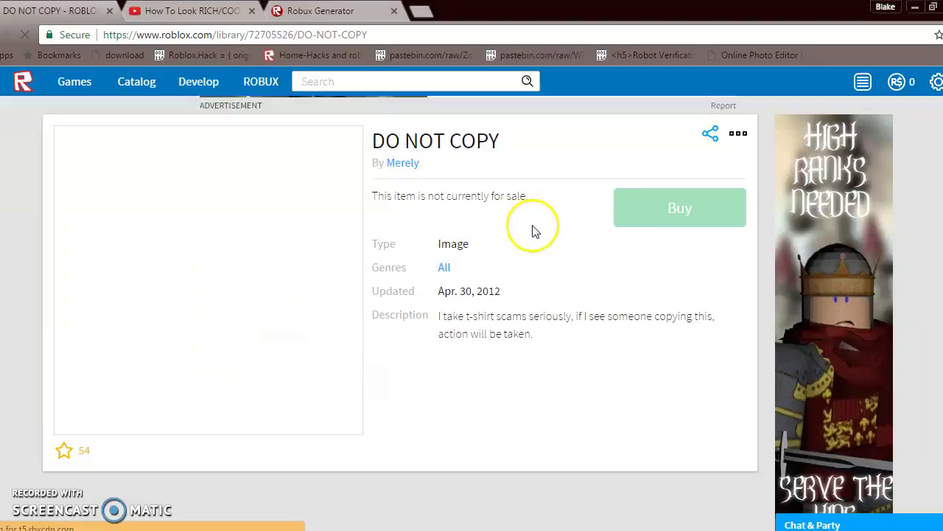
pyautogui.moveTo(706, 329); pyautogui.dragTo(431, 313)
pyautogui.rightClick(151, 233)
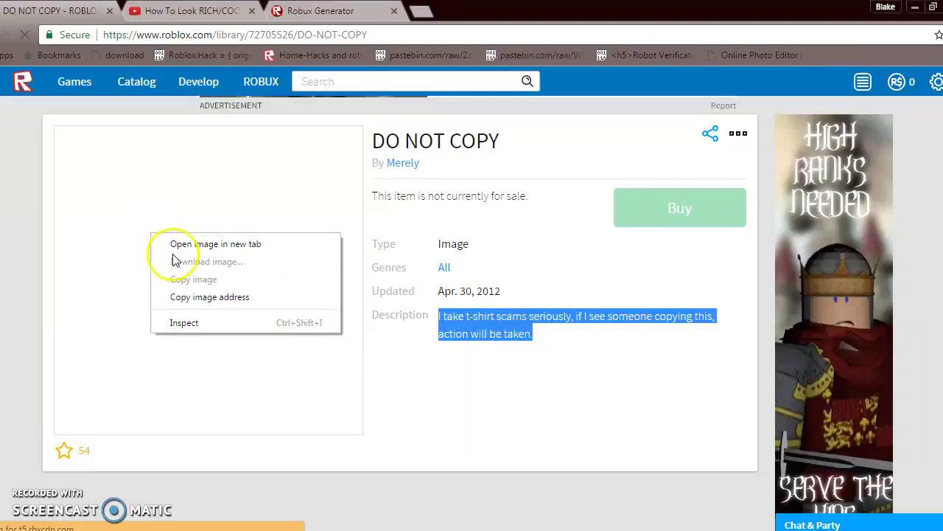
pyautogui.click(556, 254)
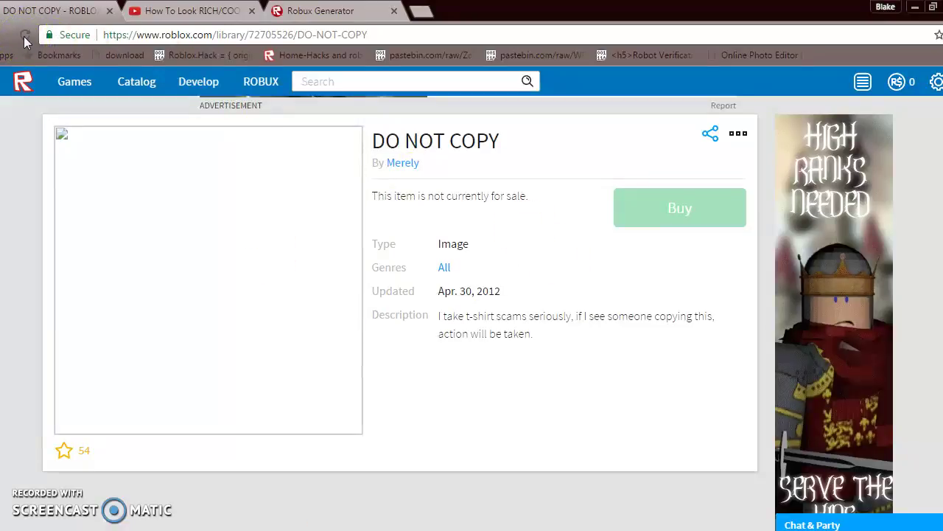
# Step: Reload the DO NOT COPY item page and close the YouTube video page
pyautogui.click(24, 36)
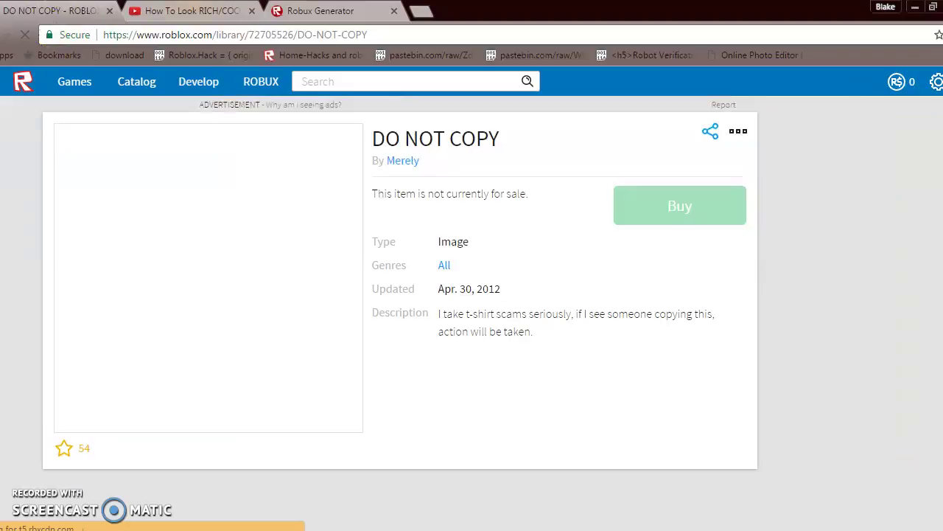
pyautogui.click(250, 12)
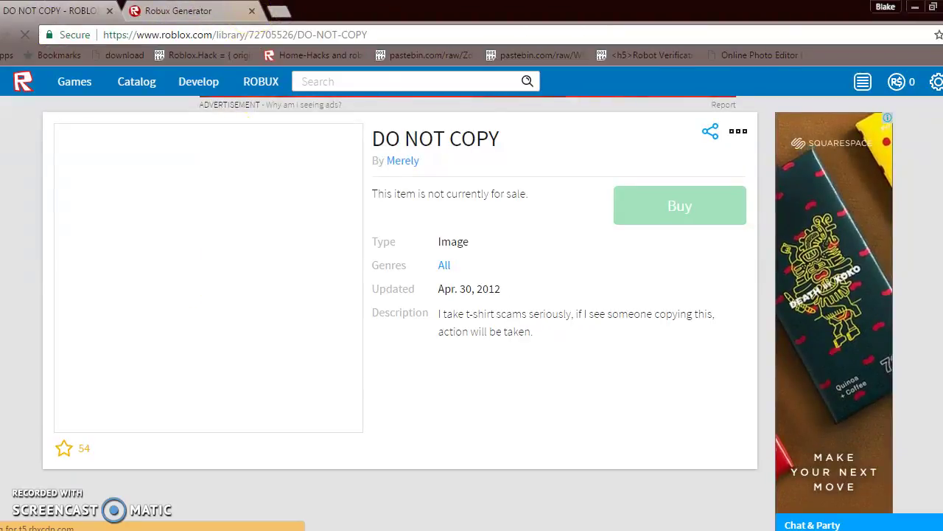
# Step: Switch to Skype, send the account's display name as a message in the open chat, and minimize the window
pyautogui.moveTo(221, 523)
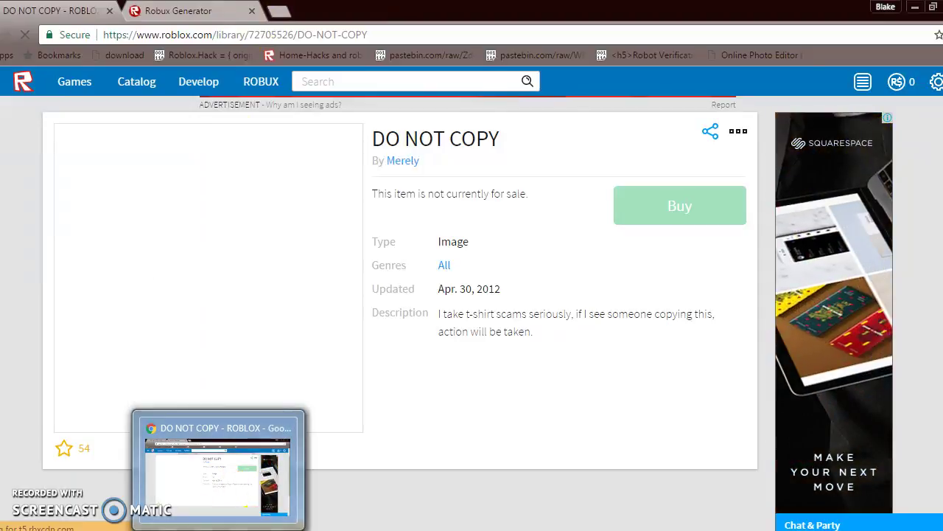
pyautogui.click(339, 527)
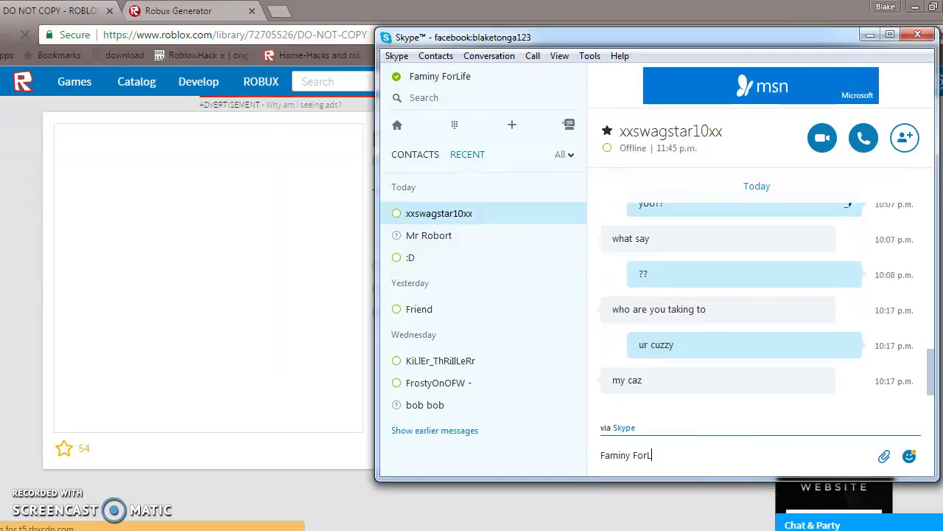
pyautogui.press('Return')
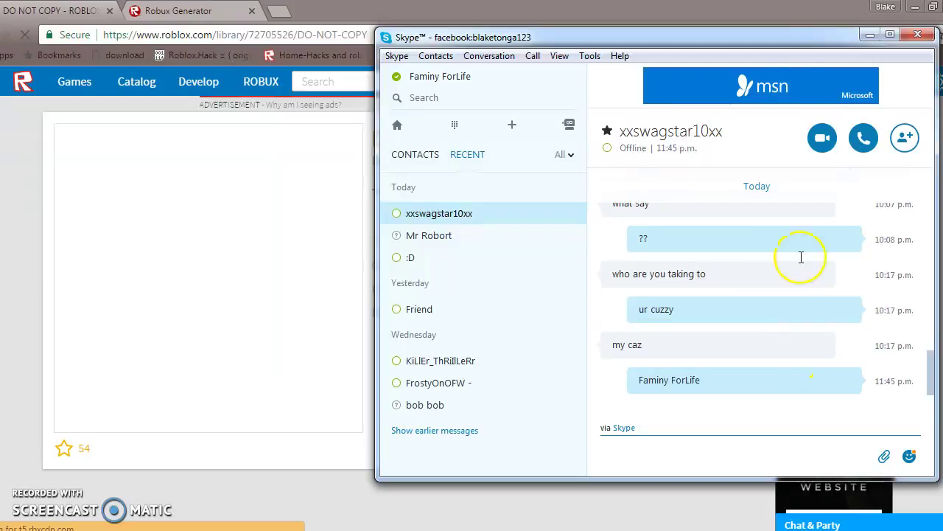
pyautogui.click(870, 35)
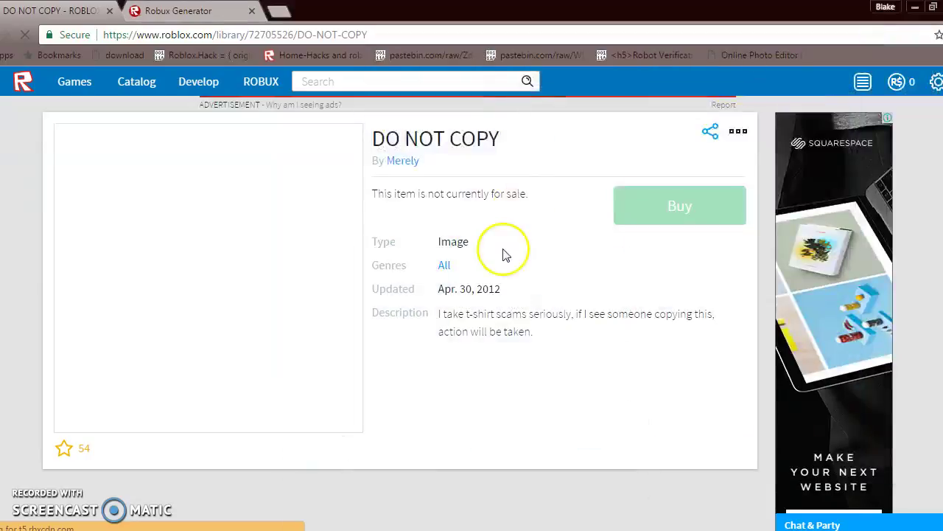
pyautogui.rightClick(254, 230)
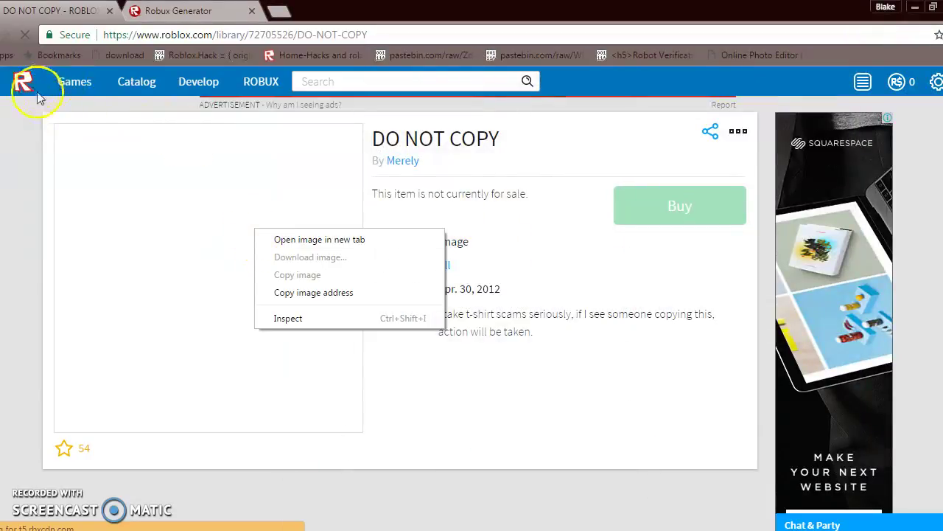
pyautogui.click(20, 128)
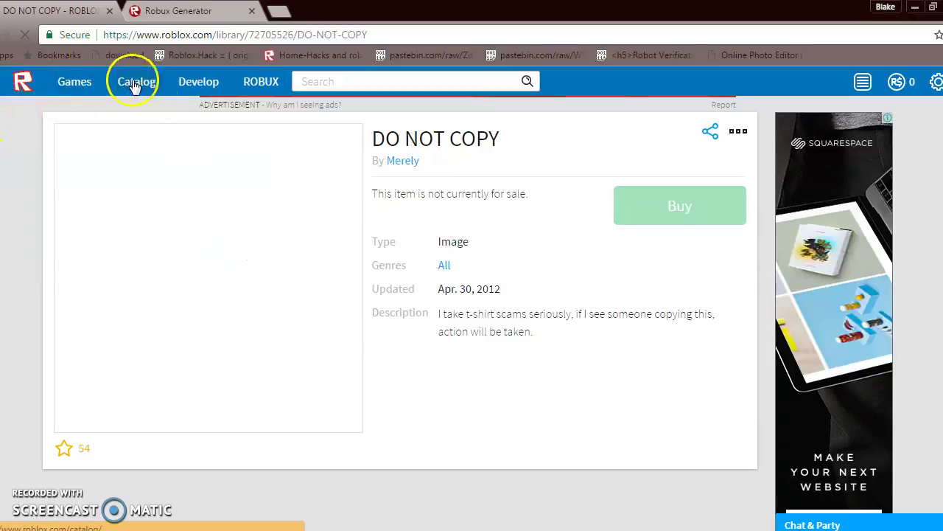
# Step: Browse the catalog's T-Shirts clothing category and open the Group Fund shirt with the Supreme logo
pyautogui.scroll(-2, 417, 270)
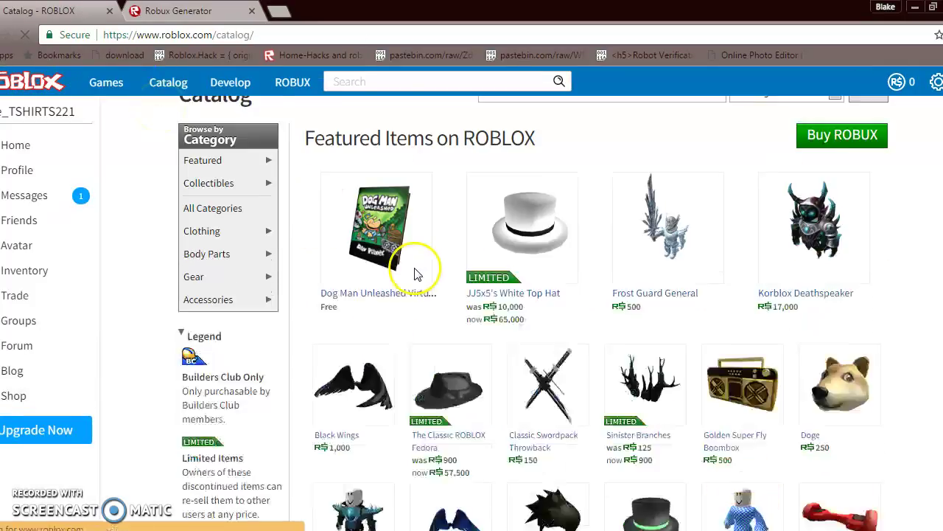
pyautogui.scroll(-5, 373, 269)
pyautogui.scroll(6, 337, 248)
pyautogui.moveTo(231, 284)
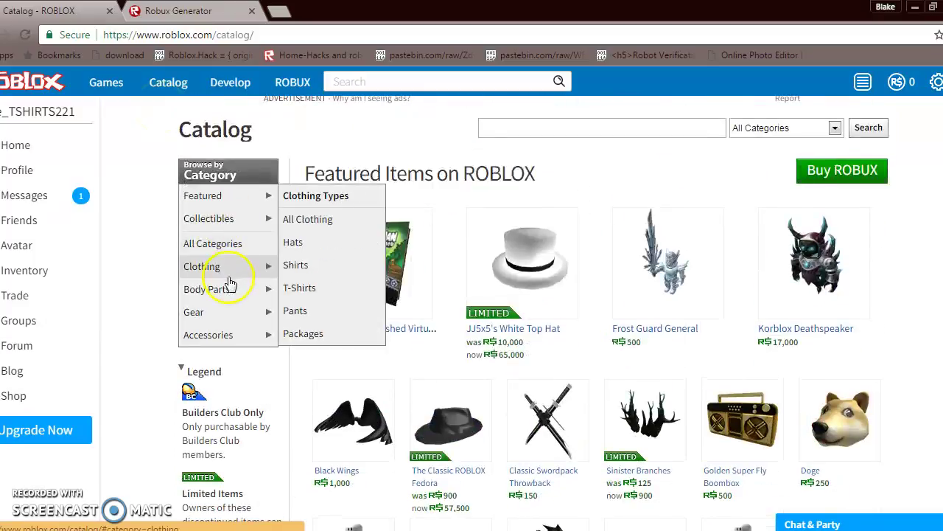
pyautogui.click(308, 286)
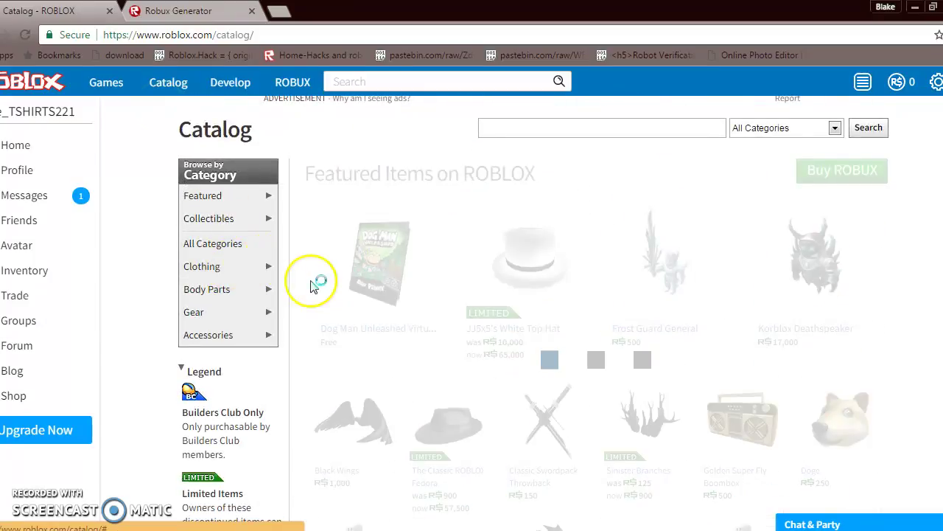
pyautogui.scroll(-3, 449, 273)
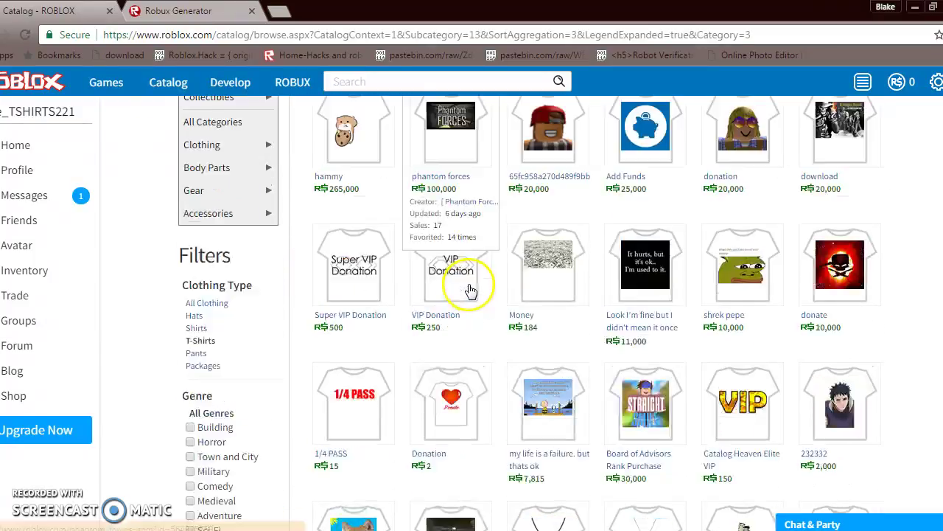
pyautogui.scroll(-7, 359, 199)
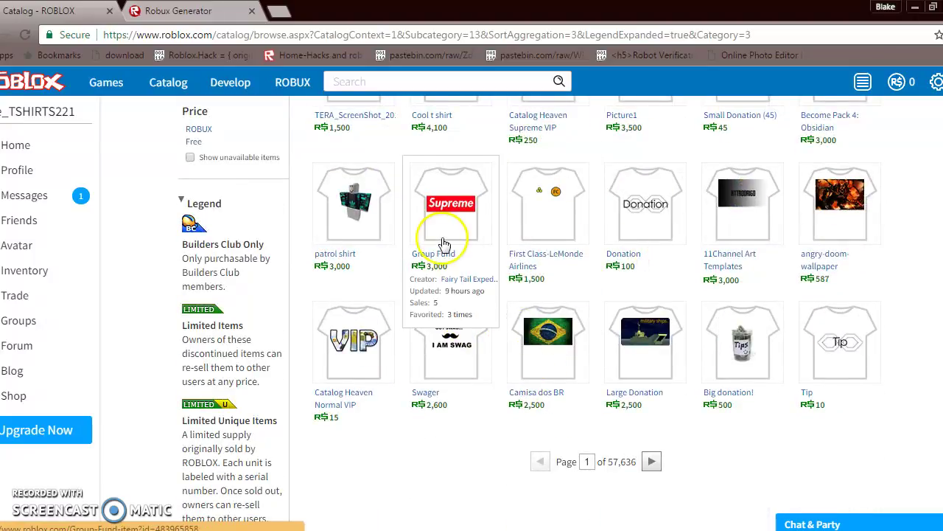
pyautogui.click(446, 236)
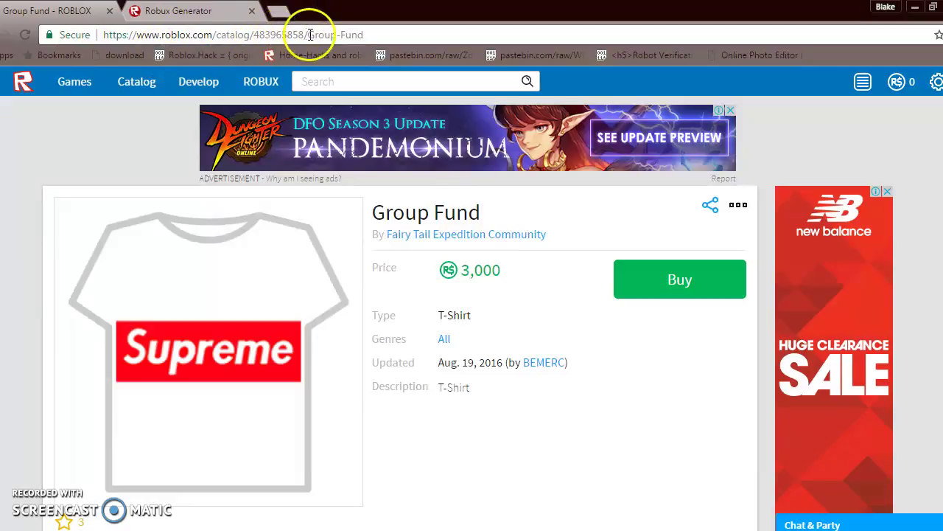
# Step: Change the item ID in the Group Fund shirt's web address to 483965857 and load that page
pyautogui.moveTo(276, 31); pyautogui.dragTo(303, 33)
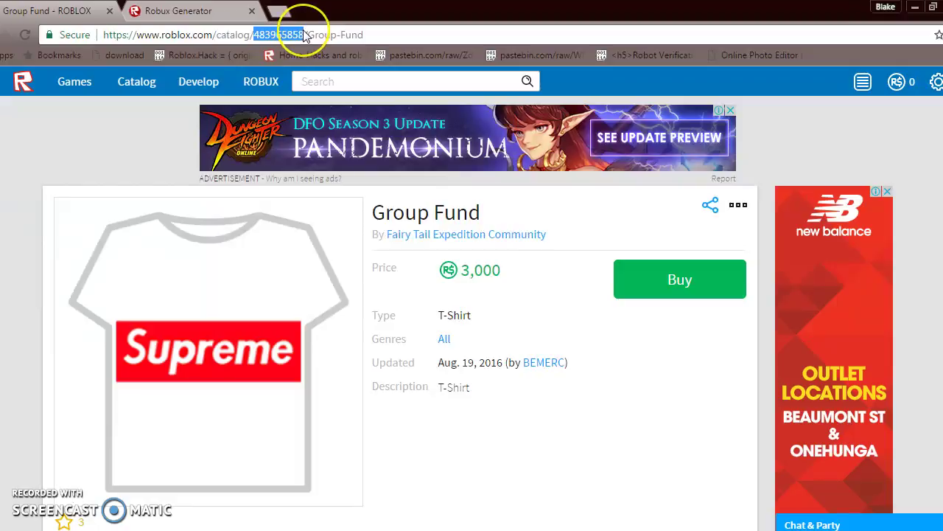
pyautogui.hotkey('ctrl', 'x')
pyautogui.hotkey('ctrl', 'v')
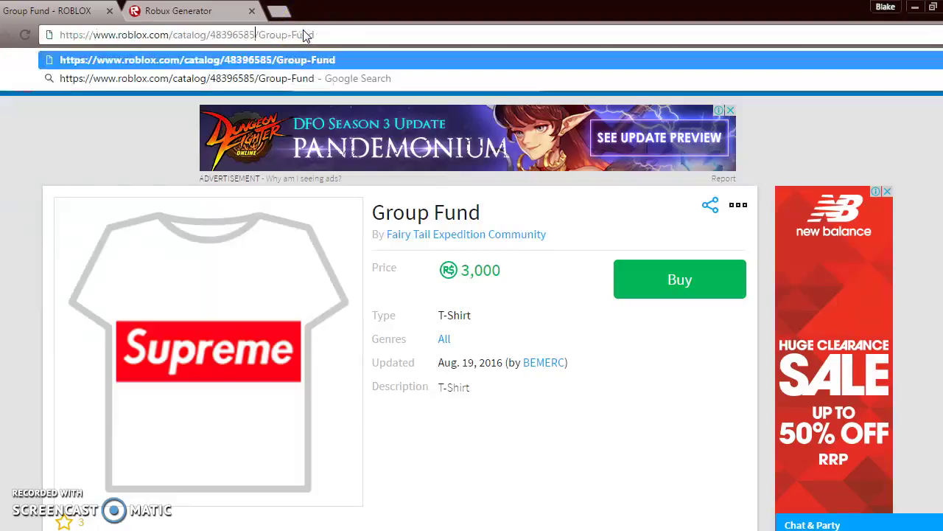
pyautogui.write('7')
pyautogui.press('Return')
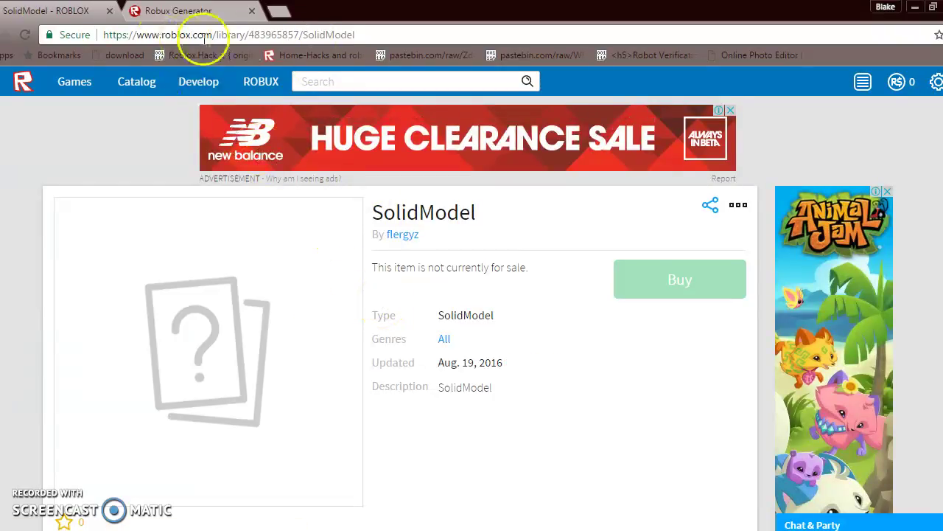
# Step: Change the item ID in the web address to 483965856 and load that page
pyautogui.click(302, 37)
pyautogui.click(299, 35)
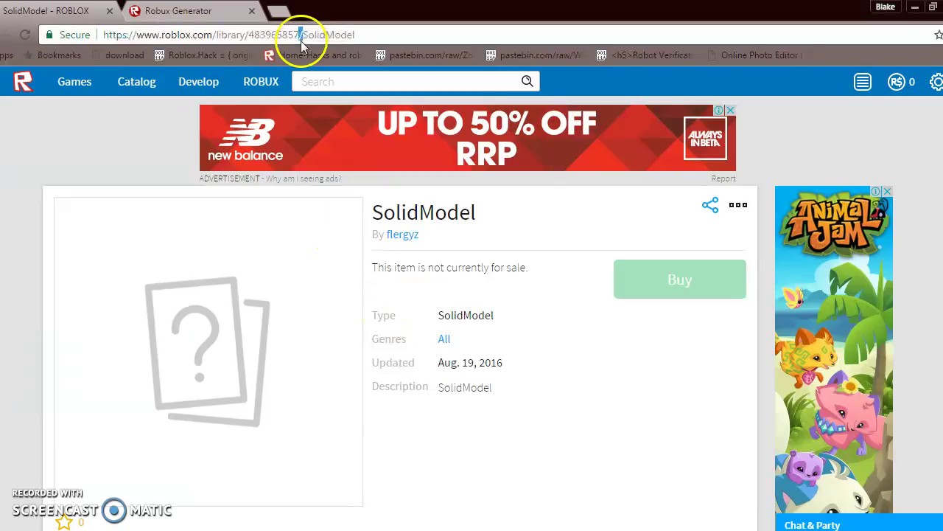
pyautogui.press('BackSpace')
pyautogui.write('6')
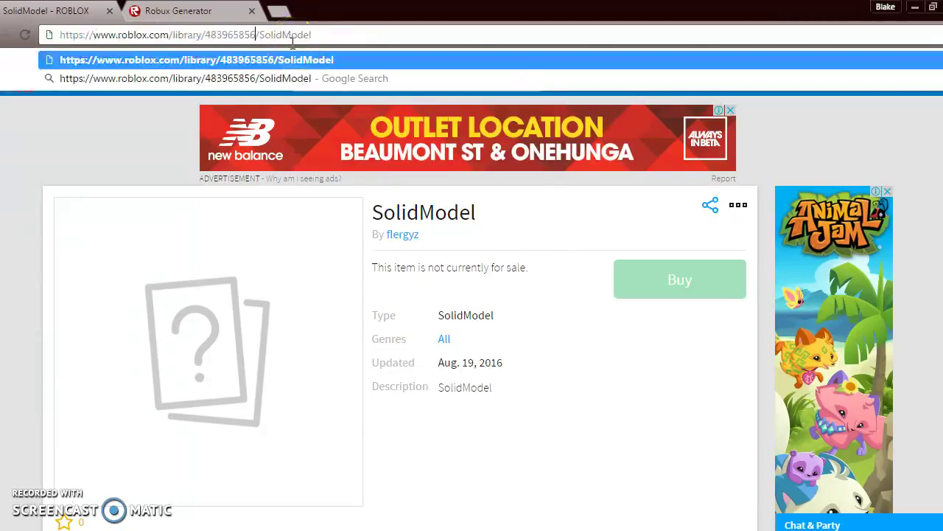
pyautogui.press('Return')
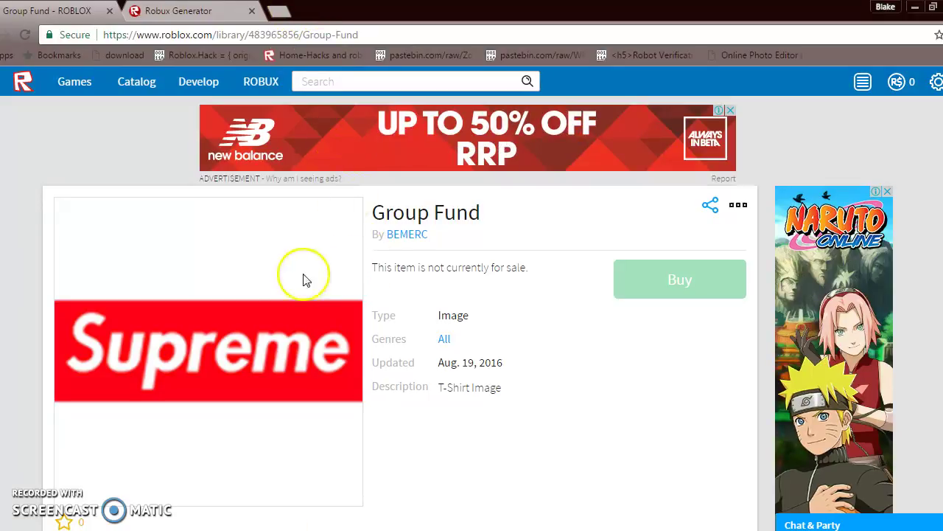
# Step: Download the Supreme image as a PNG named Super Group in RecentSaves, and check the saved file in the photo viewer
pyautogui.rightClick(275, 298)
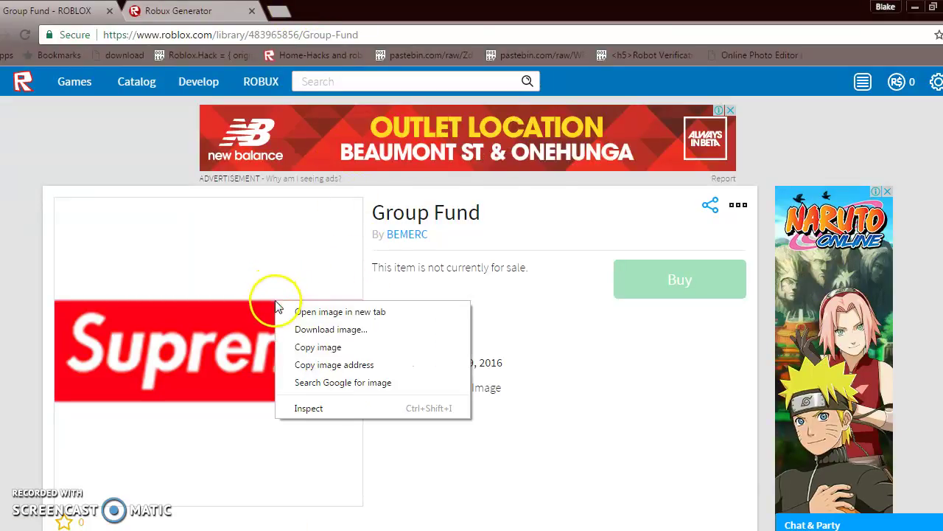
pyautogui.click(301, 330)
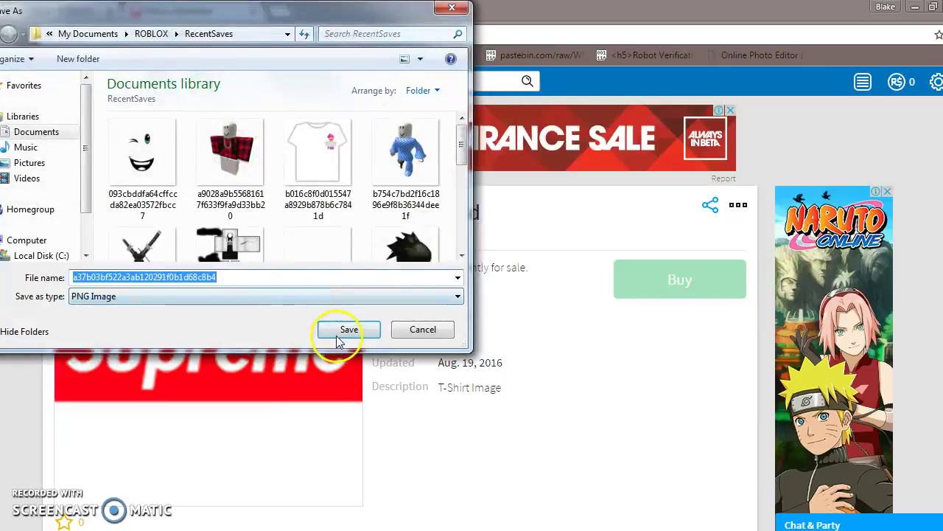
pyautogui.press('BackSpace')
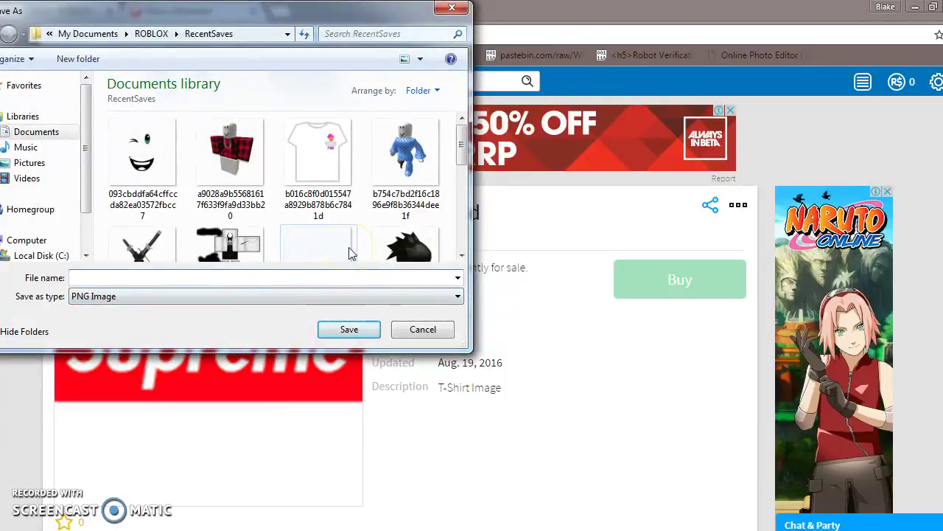
pyautogui.write('Super')
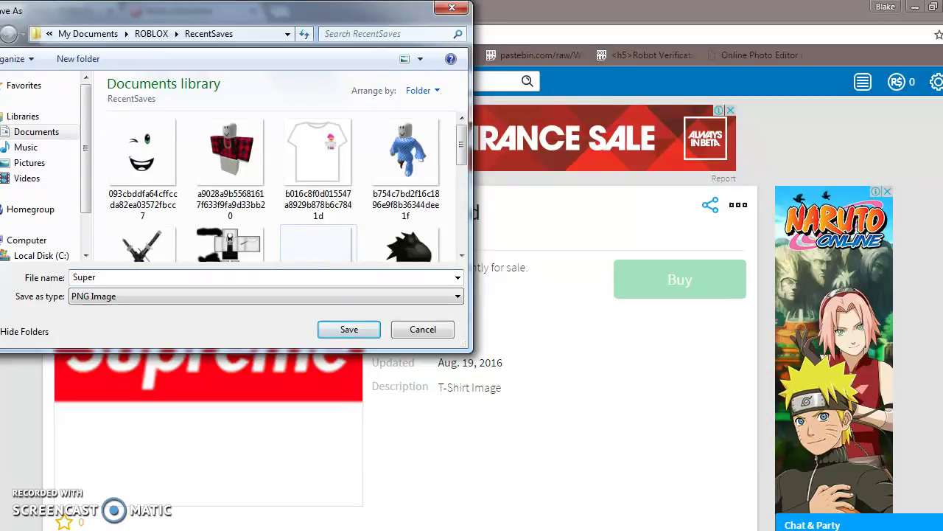
pyautogui.write(' Group')
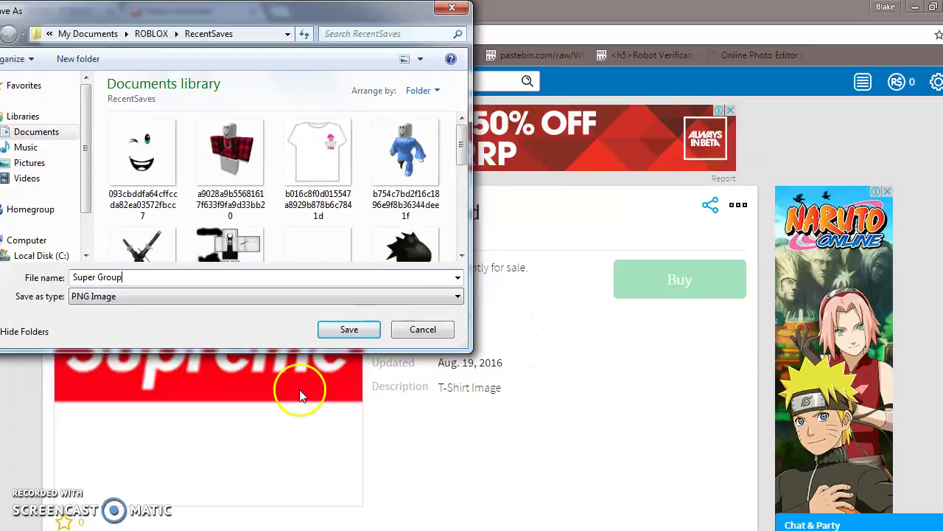
pyautogui.click(336, 330)
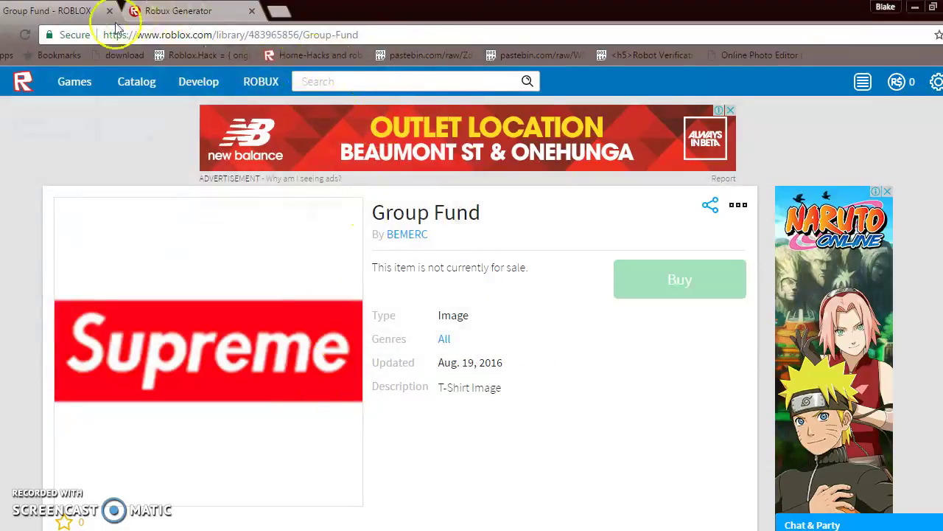
pyautogui.doubleClick(18, 54)
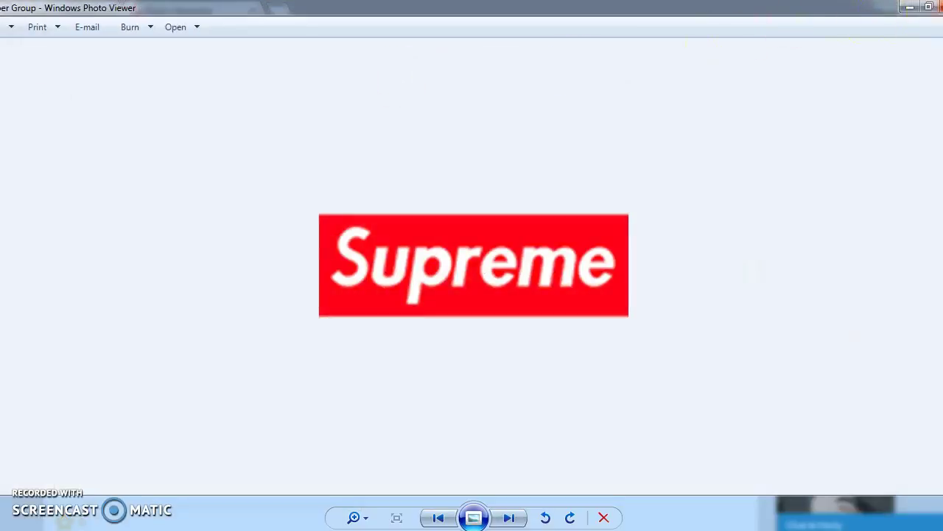
pyautogui.click(937, 6)
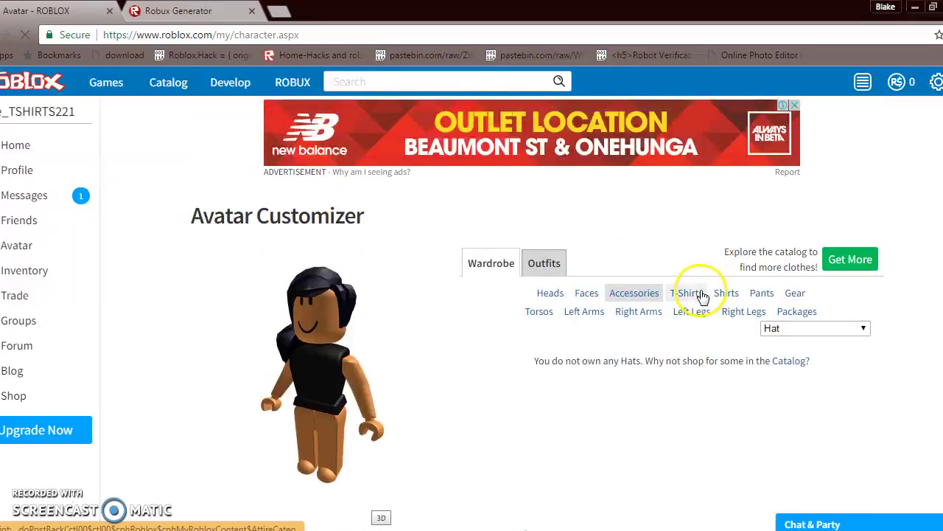
# Step: Open the Develop section's T-shirt creation page, agreeing to the changed Terms of Use
pyautogui.click(696, 295)
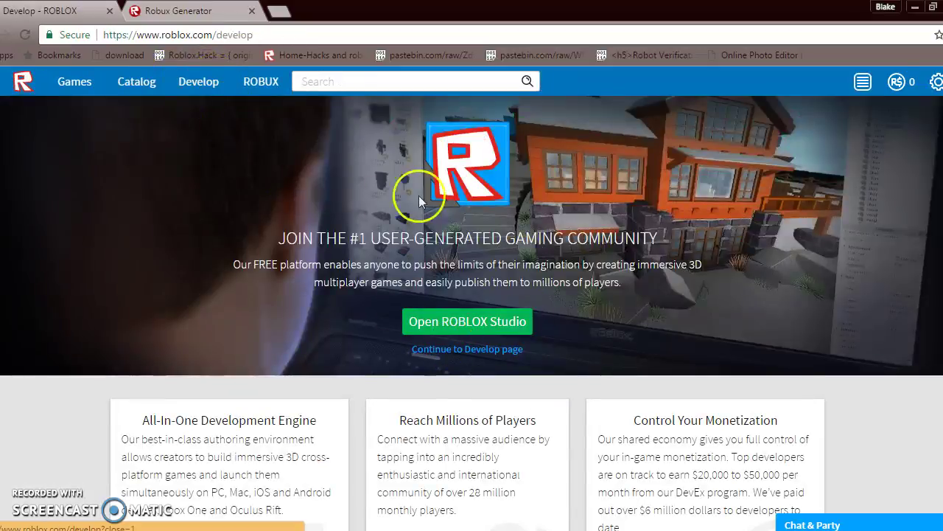
pyautogui.click(500, 357)
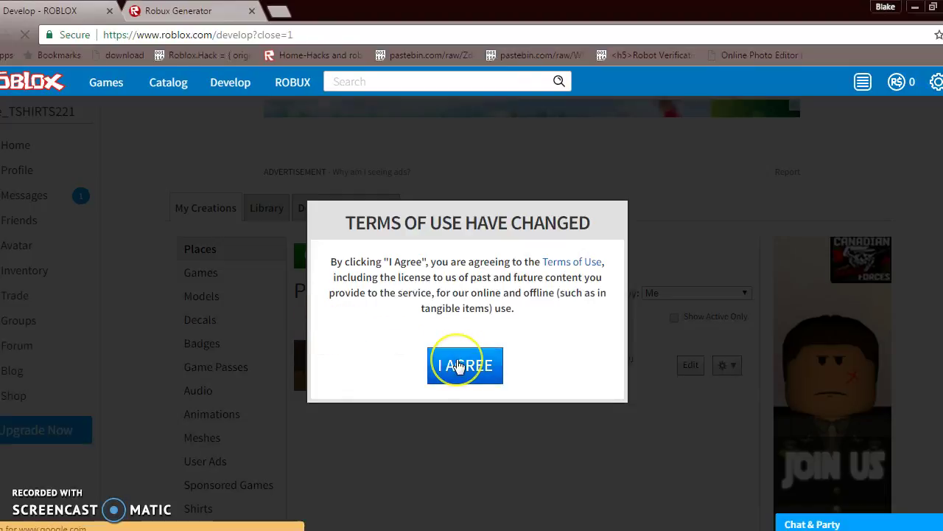
pyautogui.click(453, 361)
pyautogui.scroll(-3, 358, 301)
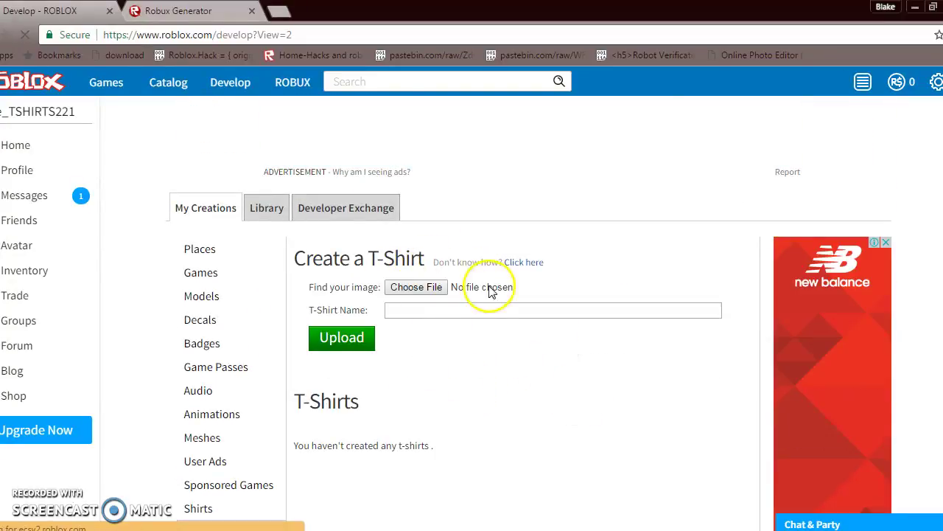
# Step: Upload Super Group.png from RecentSaves as a new T-shirt named Super Group
pyautogui.click(417, 288)
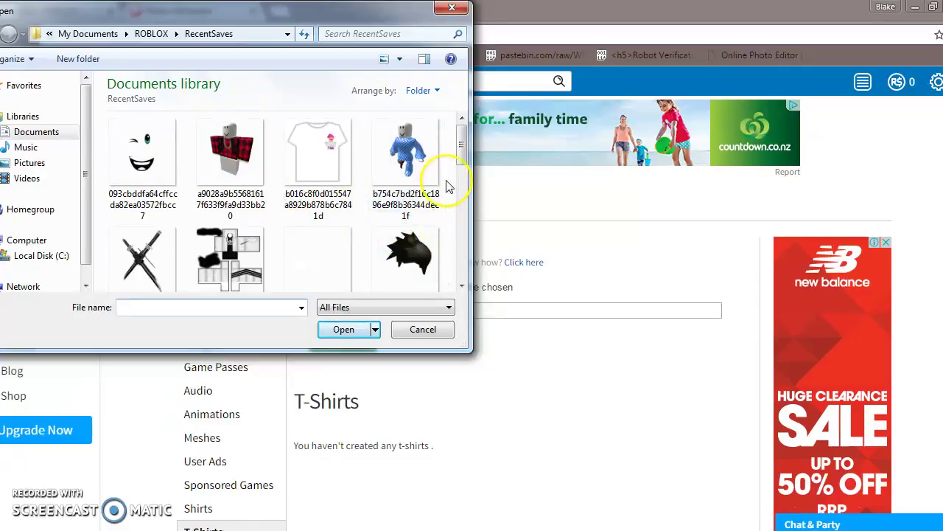
pyautogui.moveTo(457, 158); pyautogui.dragTo(452, 267)
pyautogui.doubleClick(168, 260)
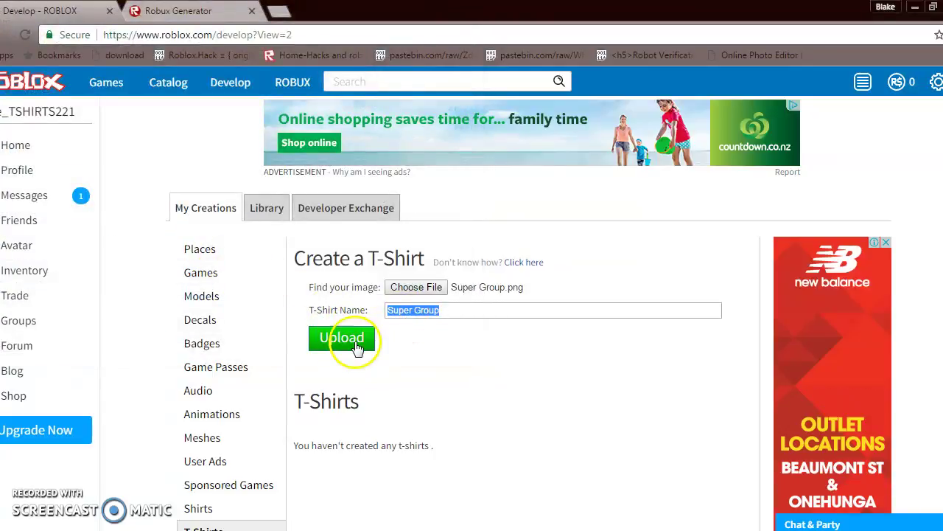
pyautogui.click(356, 343)
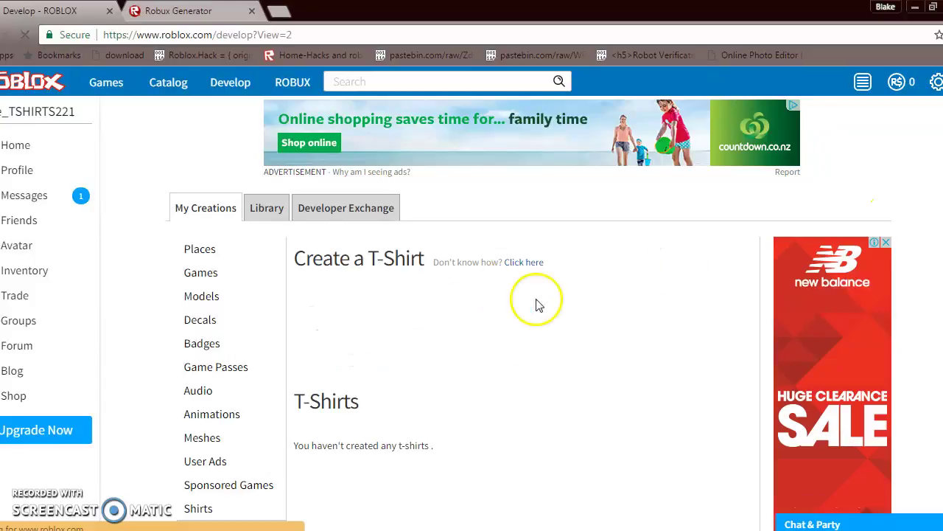
pyautogui.scroll(-2, 494, 357)
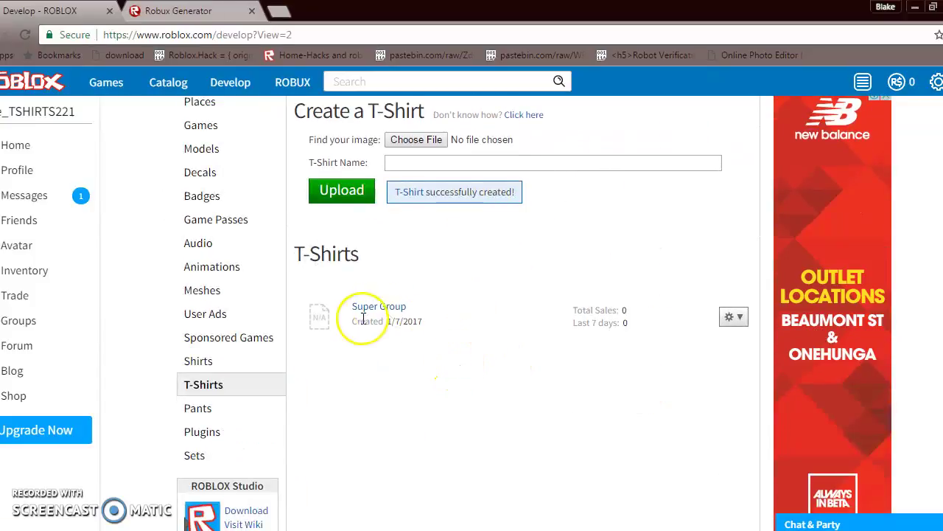
# Step: Put the Super Group T-shirt on the avatar in the Avatar Customizer
pyautogui.click(62, 247)
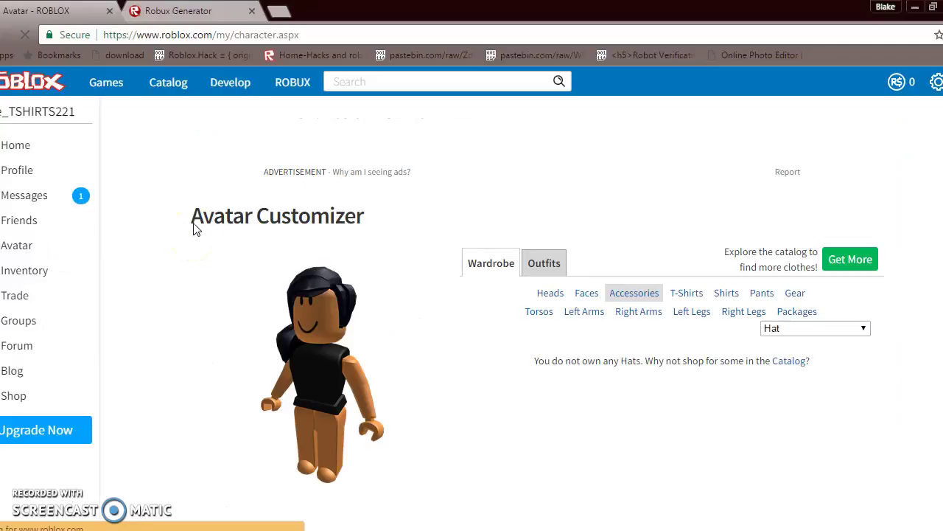
pyautogui.click(695, 299)
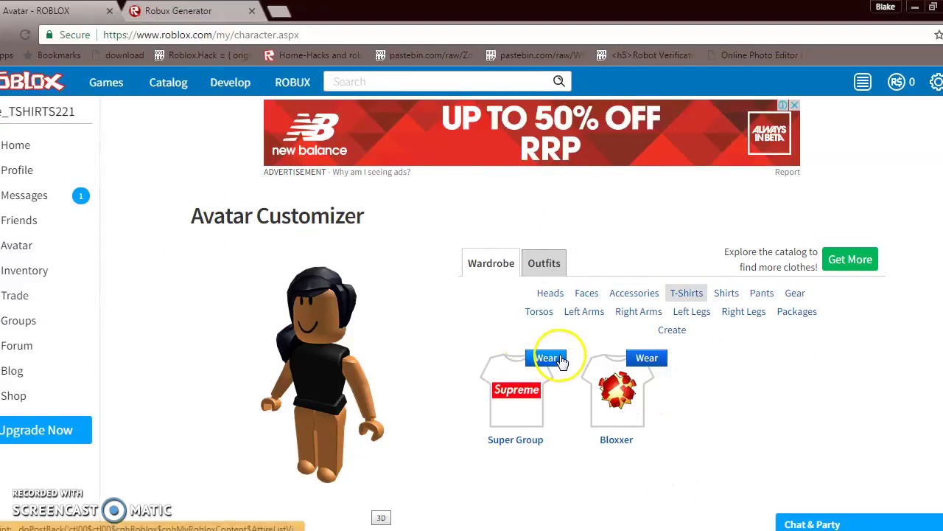
pyautogui.click(546, 357)
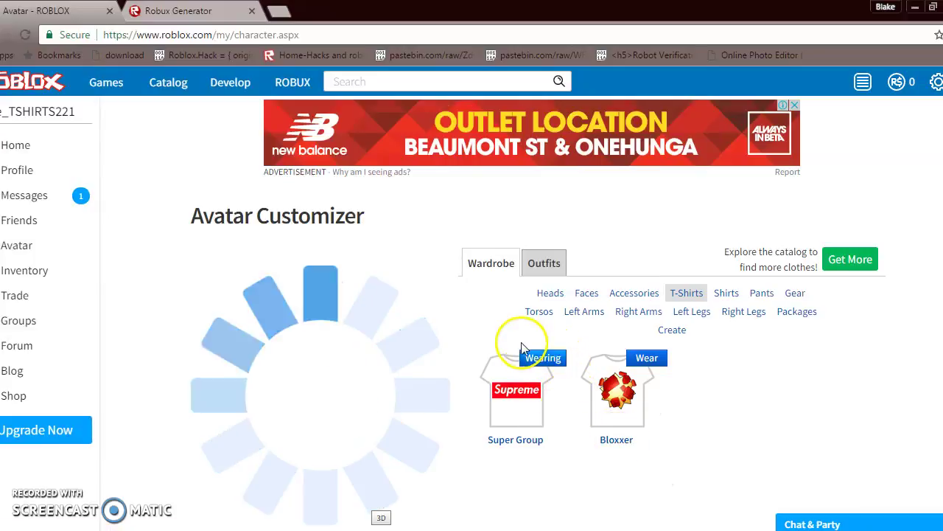
pyautogui.scroll(-1, 525, 352)
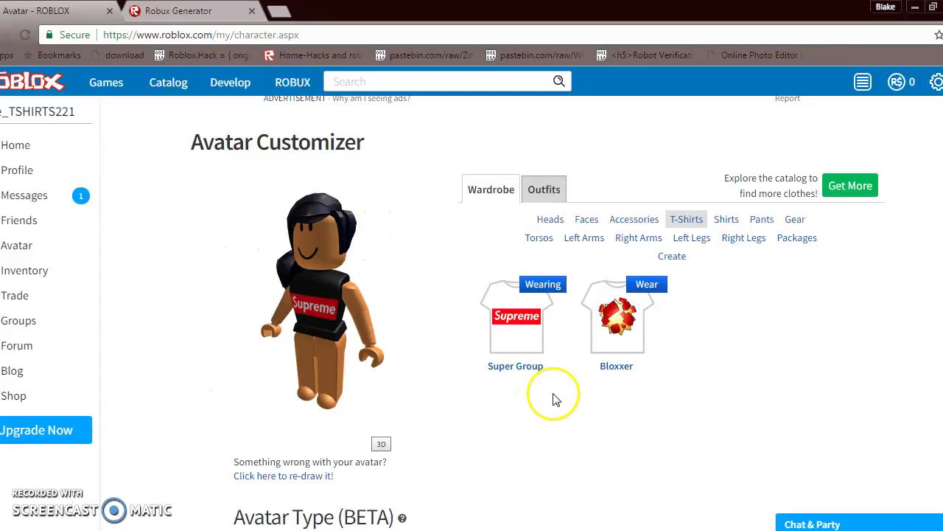
# Step: Change the avatar's left arm color to black
pyautogui.scroll(-9, 333, 320)
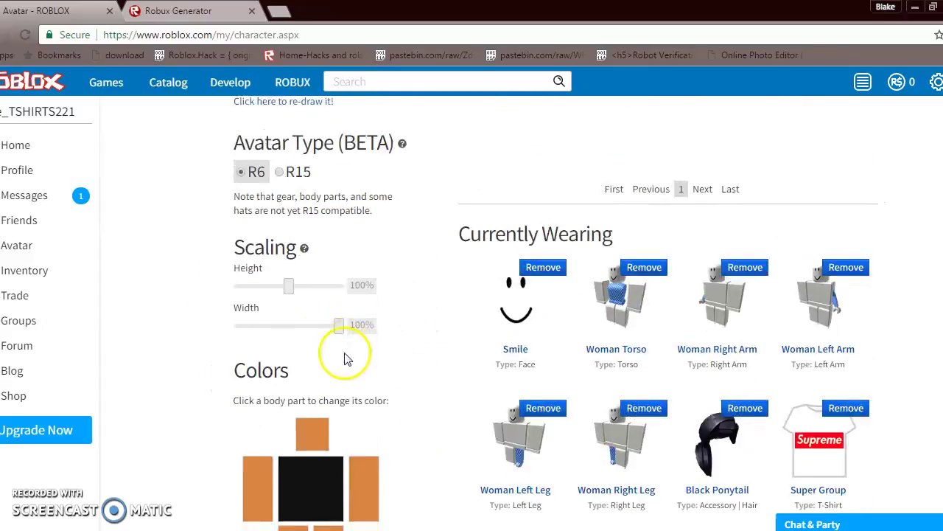
pyautogui.click(359, 317)
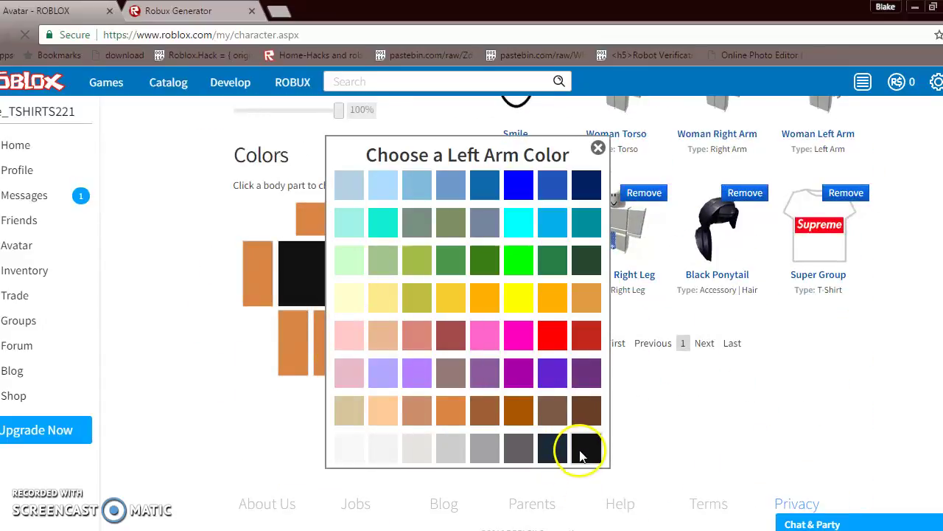
pyautogui.click(484, 375)
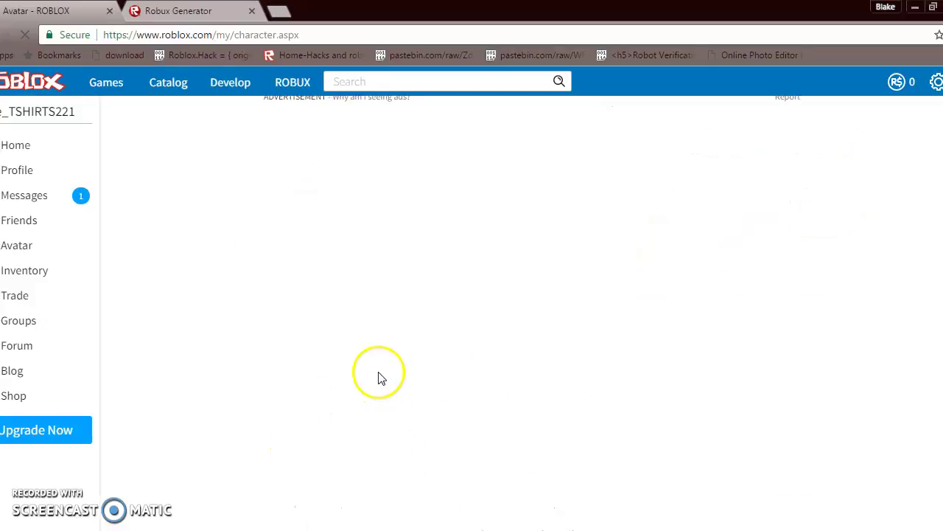
pyautogui.scroll(-7, 308, 390)
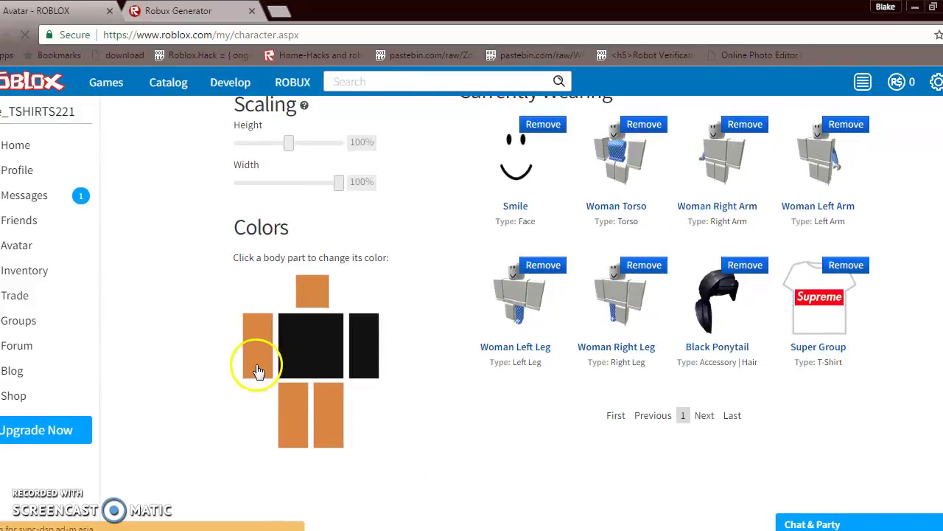
# Step: Change the avatar's right arm color to black
pyautogui.click(258, 370)
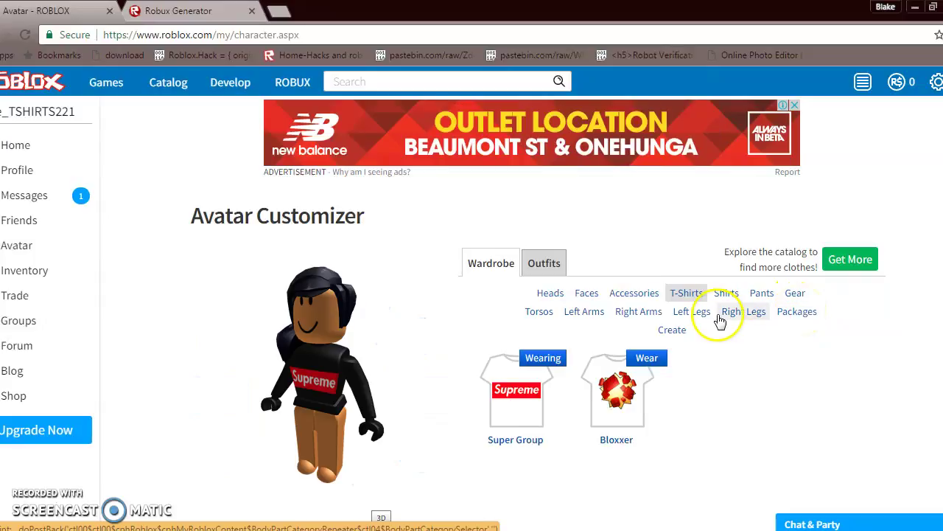
pyautogui.click(461, 74)
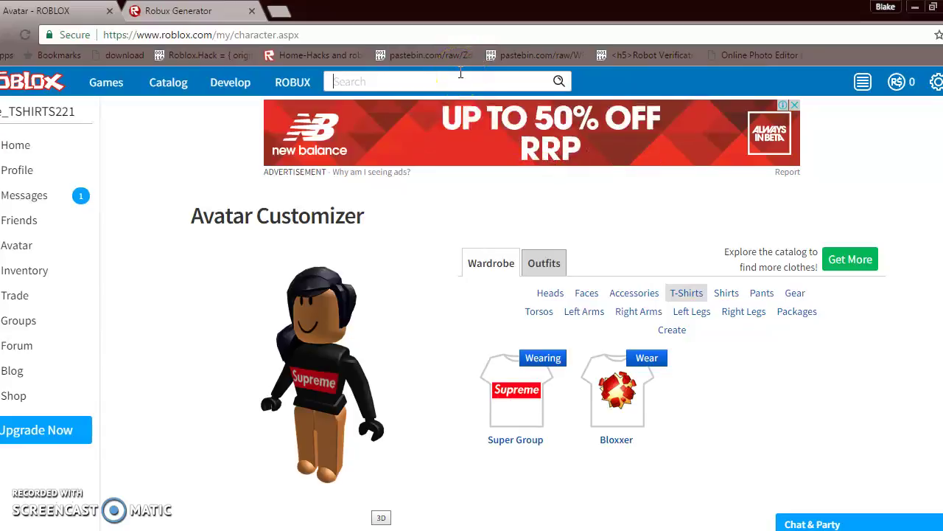
pyautogui.write('Theyo')
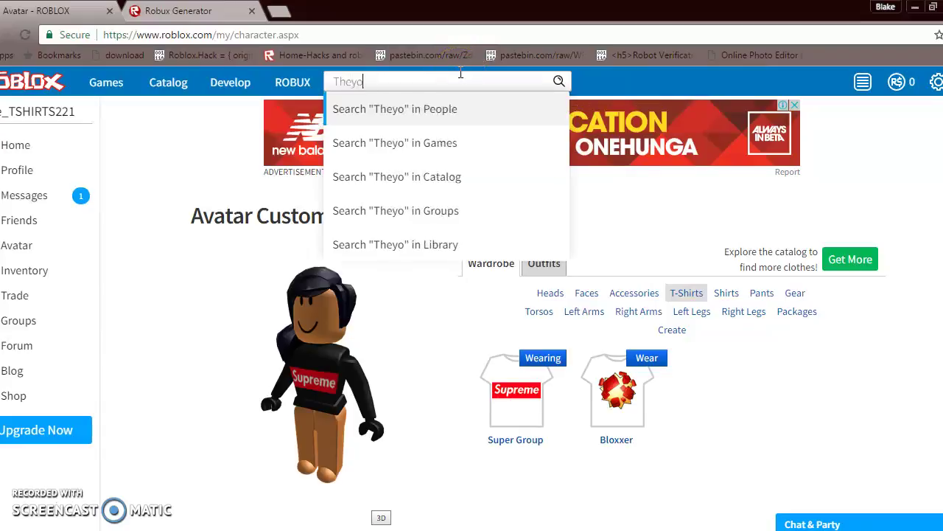
pyautogui.write('utuberOn')
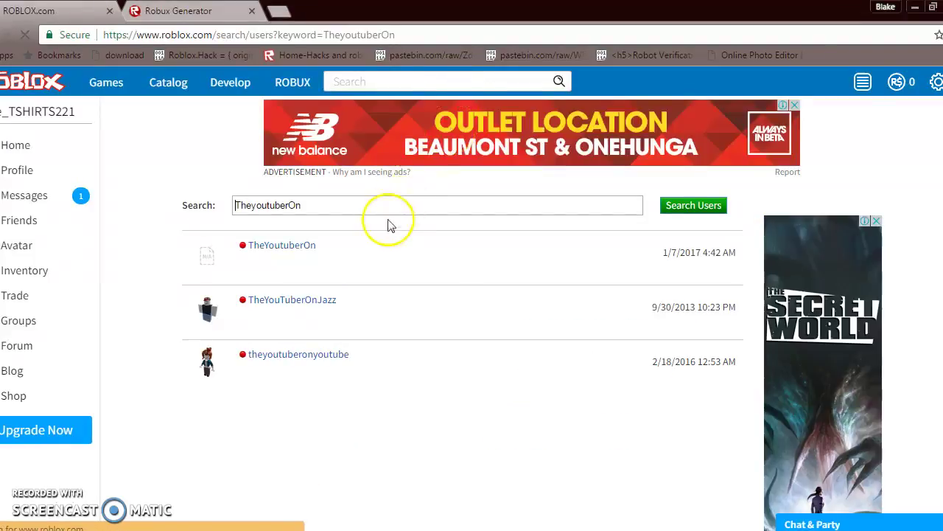
pyautogui.click(396, 240)
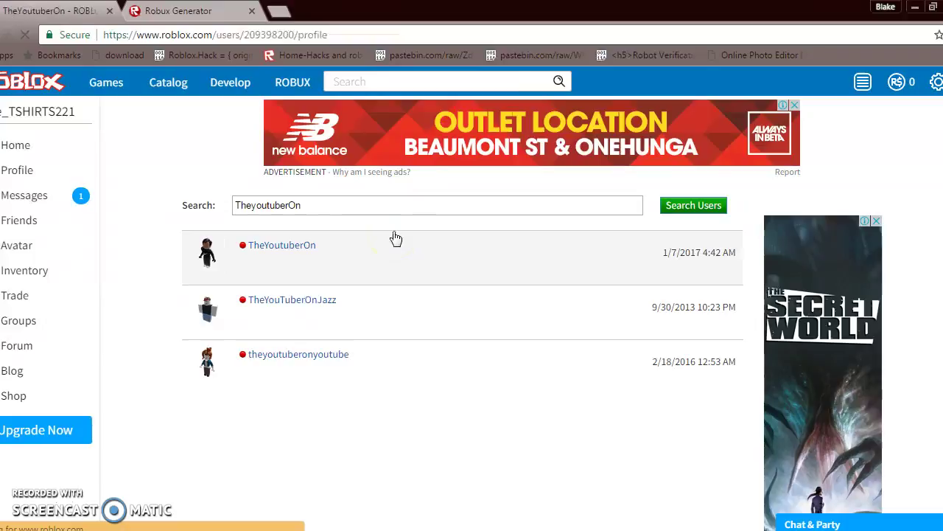
pyautogui.scroll(-1, 381, 241)
pyautogui.scroll(-3, 376, 397)
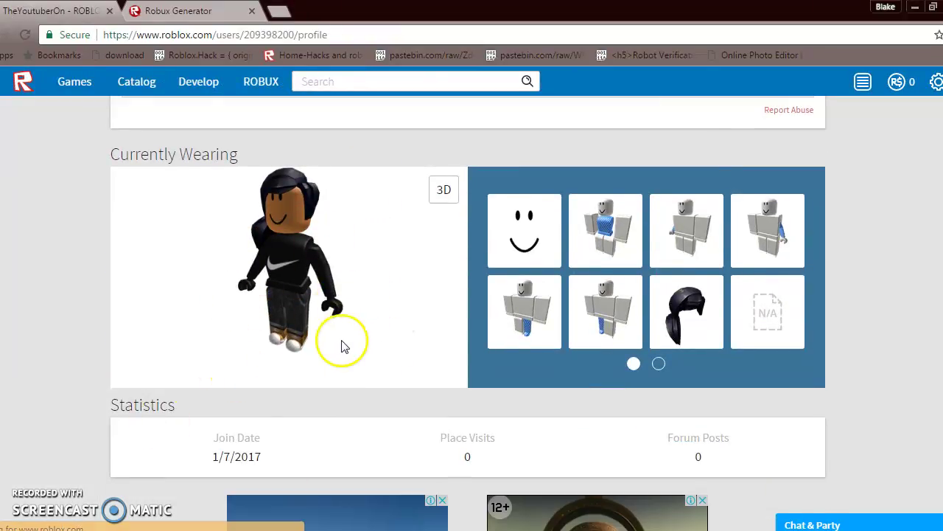
pyautogui.scroll(-5, 344, 346)
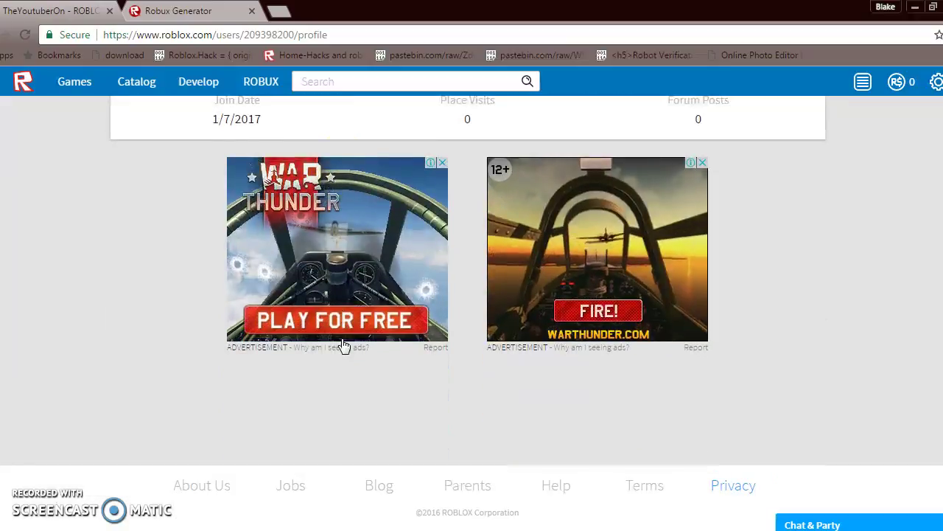
pyautogui.scroll(5, 344, 346)
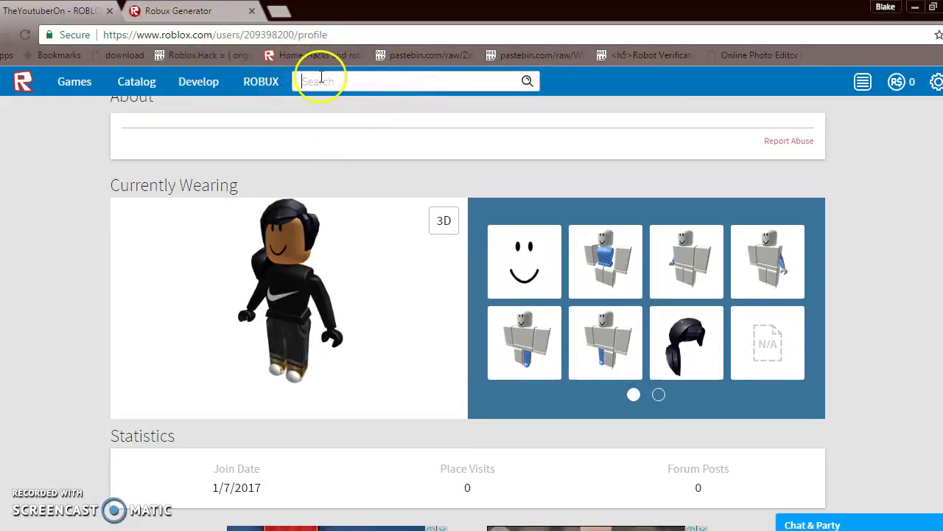
pyautogui.click(344, 78)
pyautogui.write('Mk')
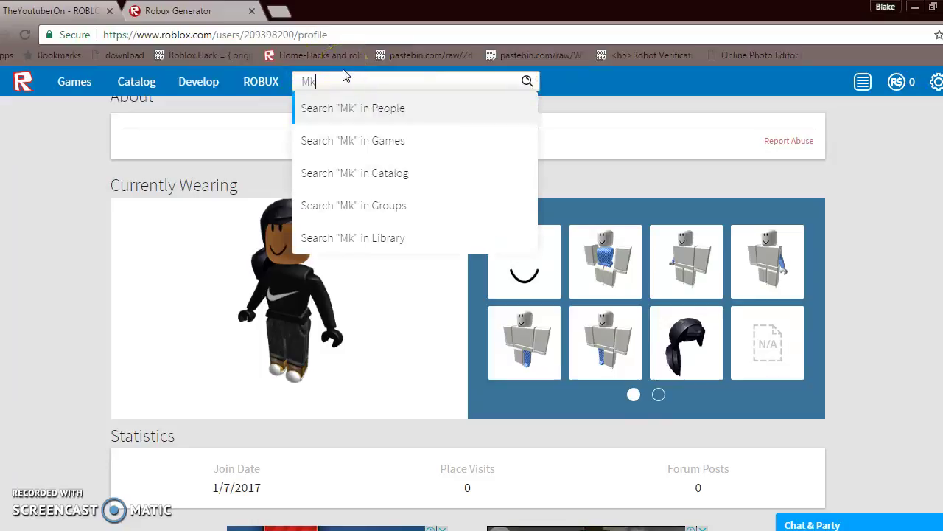
pyautogui.write('Venom')
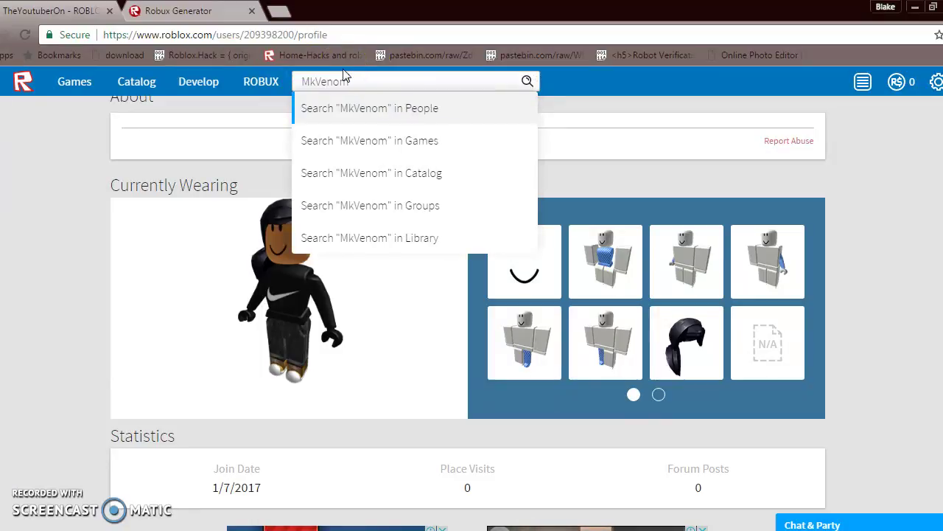
pyautogui.click(457, 108)
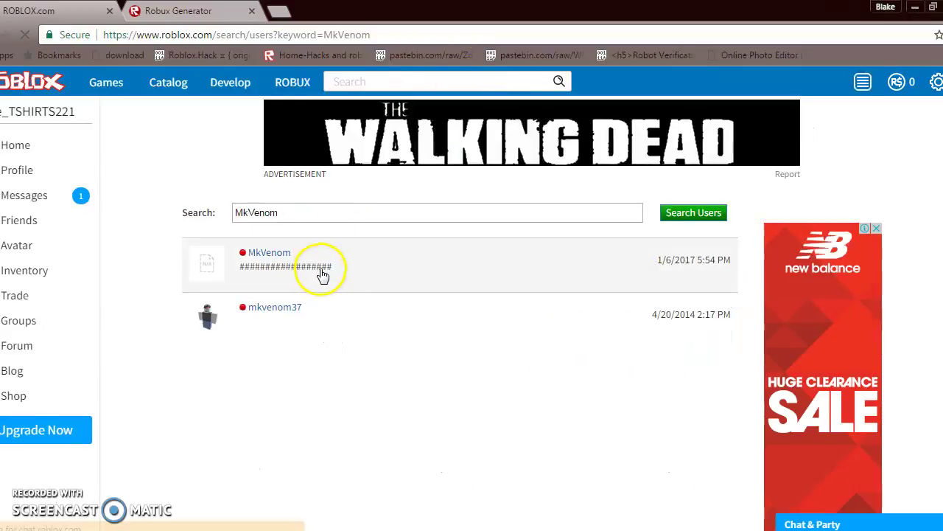
pyautogui.click(322, 271)
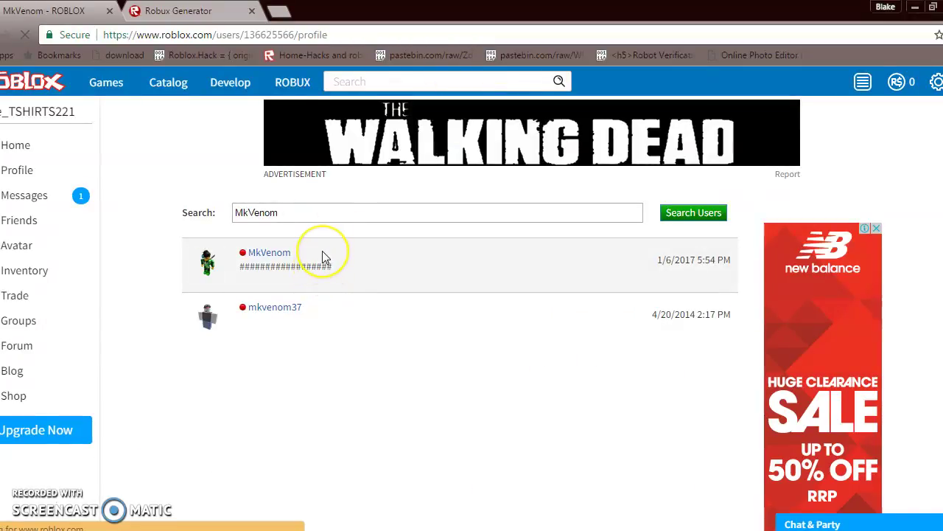
pyautogui.scroll(-3, 326, 257)
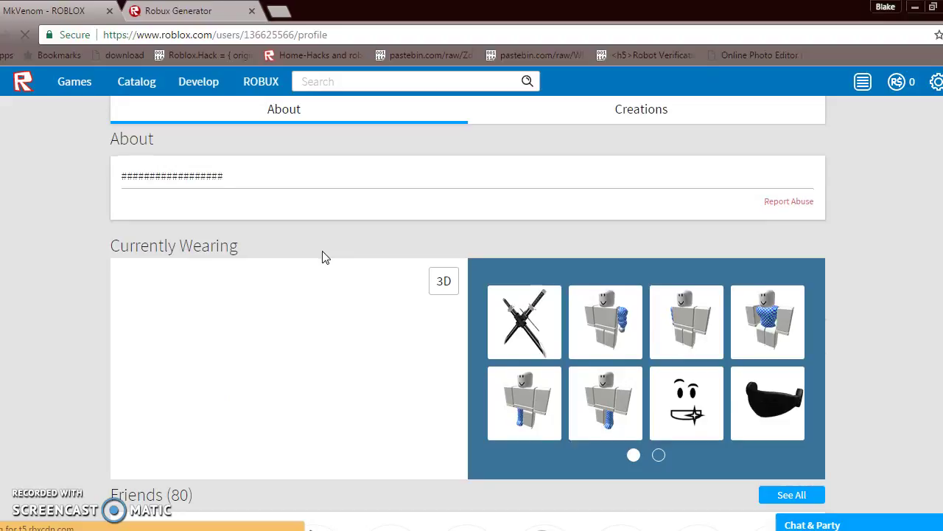
pyautogui.click(660, 455)
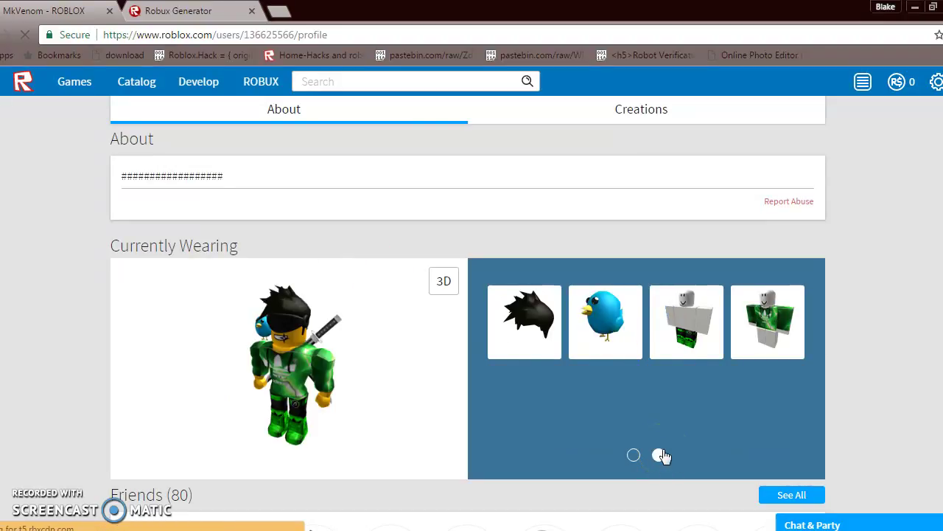
pyautogui.scroll(-3, 479, 328)
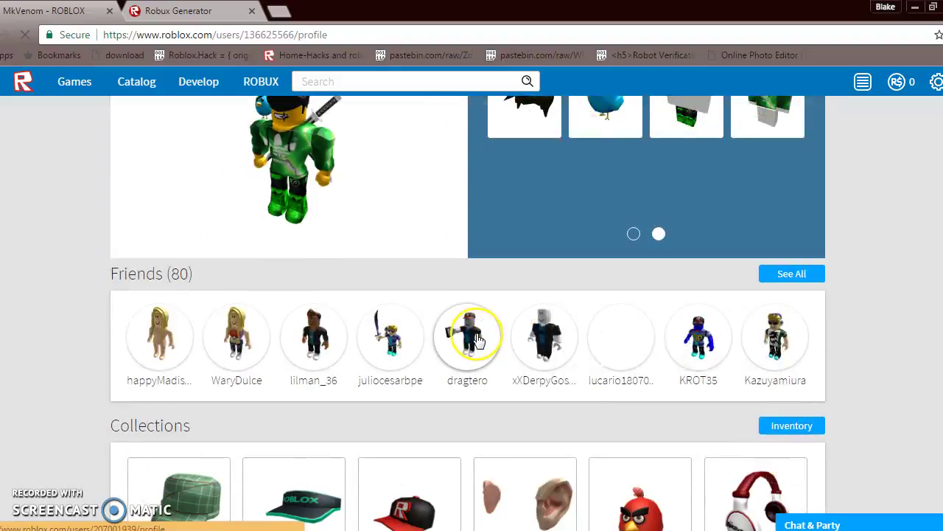
pyautogui.scroll(-4, 478, 339)
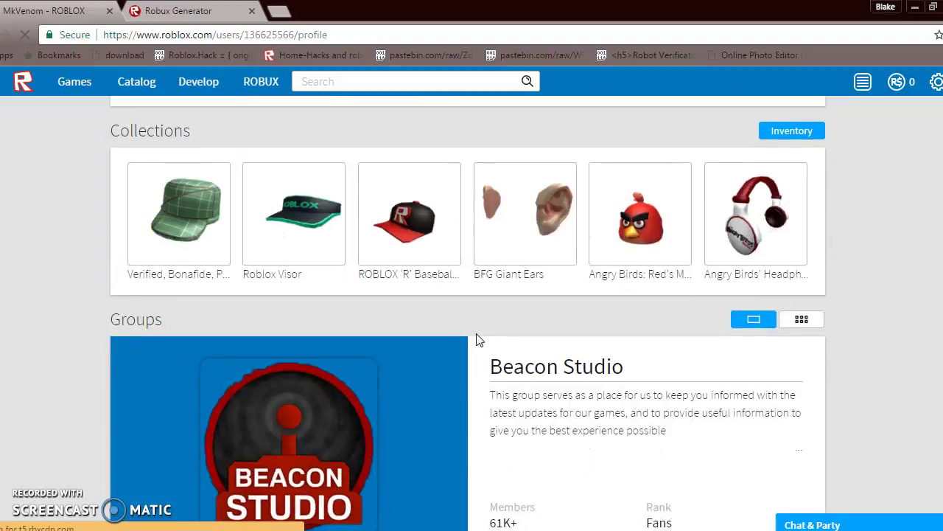
pyautogui.scroll(-4, 476, 340)
pyautogui.scroll(4, 476, 340)
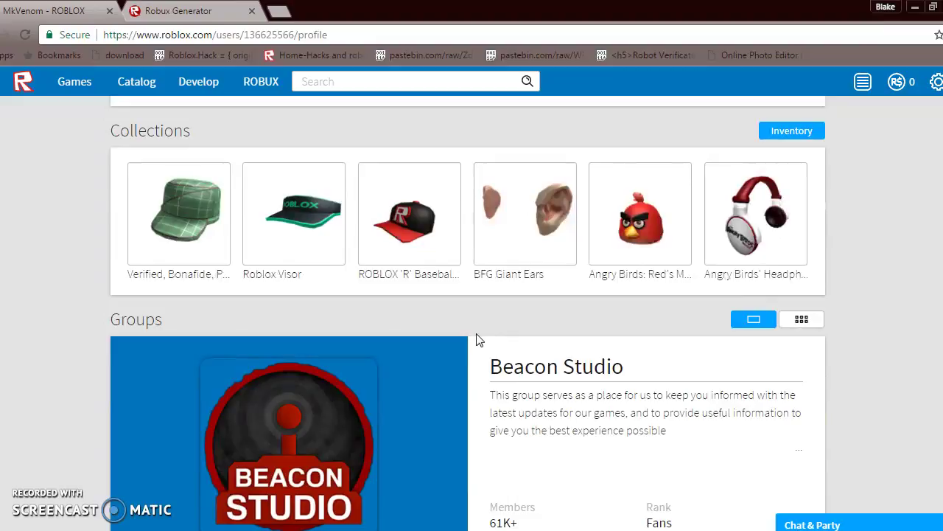
pyautogui.scroll(4, 480, 337)
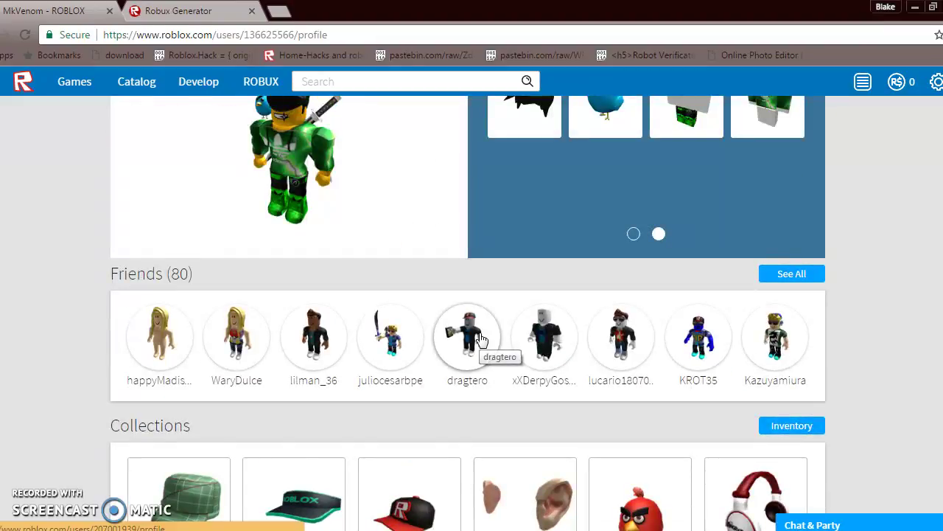
pyautogui.scroll(7, 480, 337)
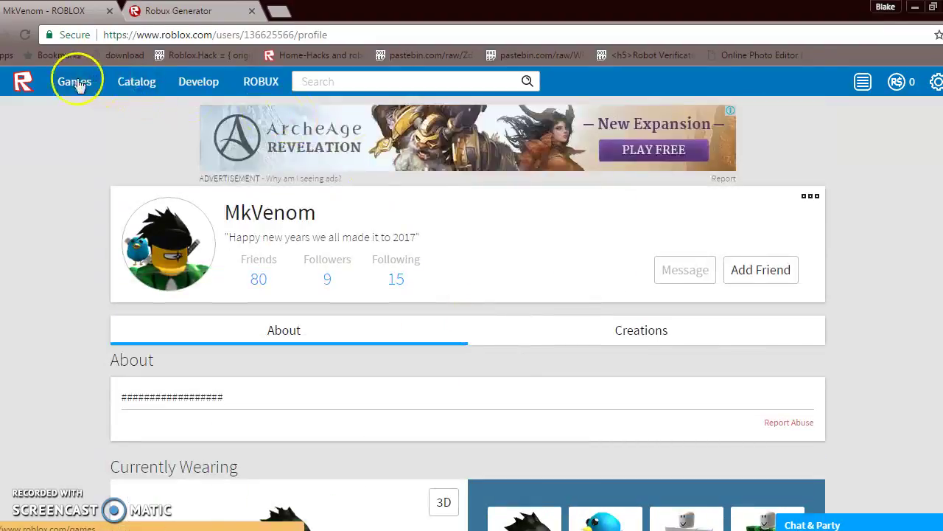
# Step: Log out of the current account
pyautogui.click(933, 81)
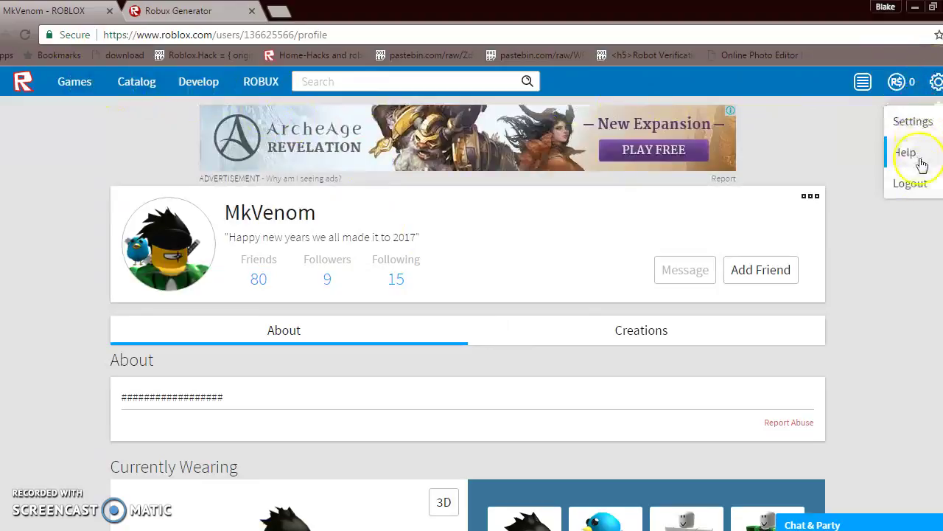
pyautogui.click(917, 183)
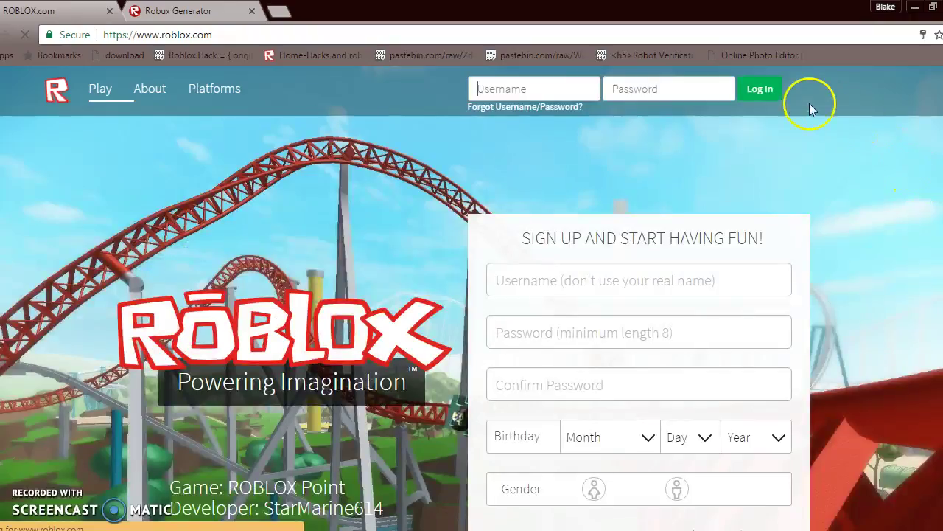
# Step: Replace the prefilled login username with MkVenom
pyautogui.doubleClick(567, 90)
pyautogui.press('BackSpace')
pyautogui.press('BackSpace')
pyautogui.press('BackSpace')
pyautogui.press('BackSpace')
pyautogui.press('BackSpace')
pyautogui.press('BackSpace')
pyautogui.press('BackSpace')
pyautogui.press('BackSpace')
pyautogui.press('BackSpace')
pyautogui.press('BackSpace')
pyautogui.press('BackSpace')
pyautogui.press('BackSpace')
pyautogui.press('BackSpace')
pyautogui.press('BackSpace')
pyautogui.press('BackSpace')
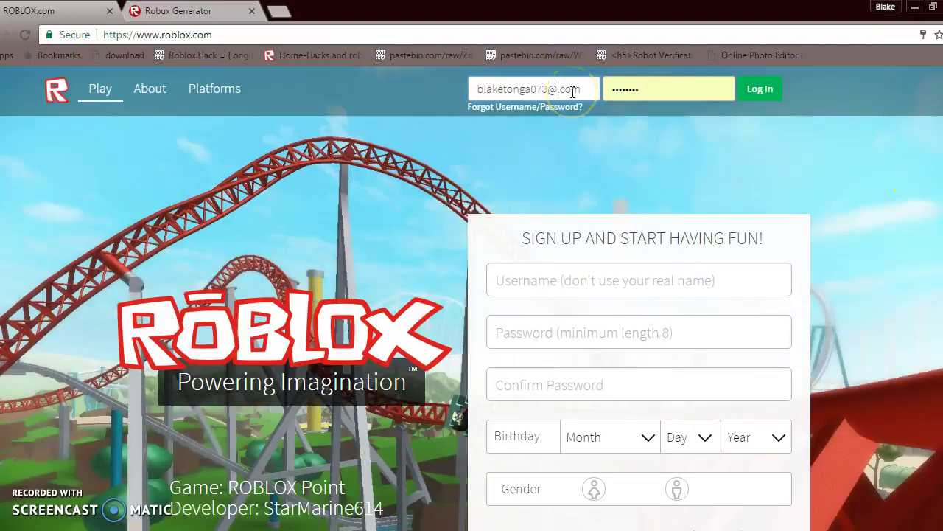
pyautogui.scroll(-3, 573, 92)
pyautogui.scroll(-3, 572, 93)
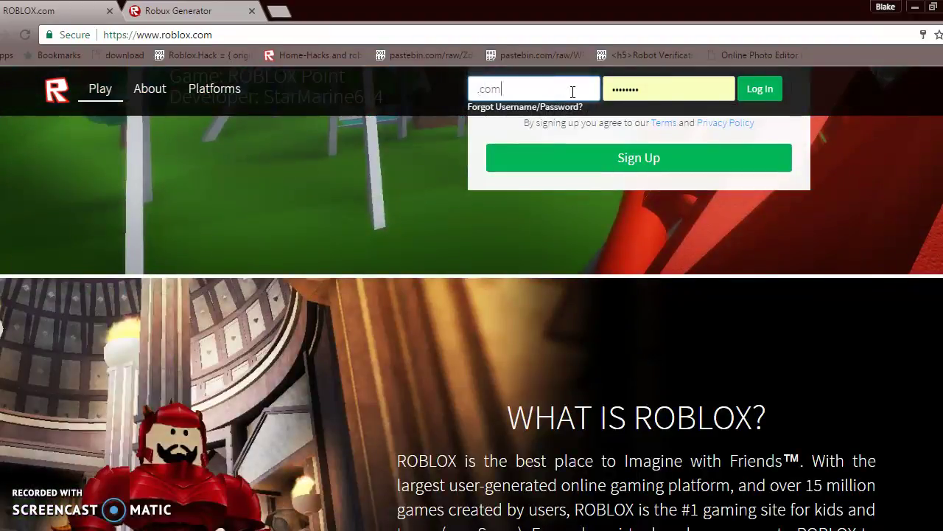
pyautogui.press('BackSpace')
pyautogui.press('BackSpace')
pyautogui.press('BackSpace')
pyautogui.write('M')
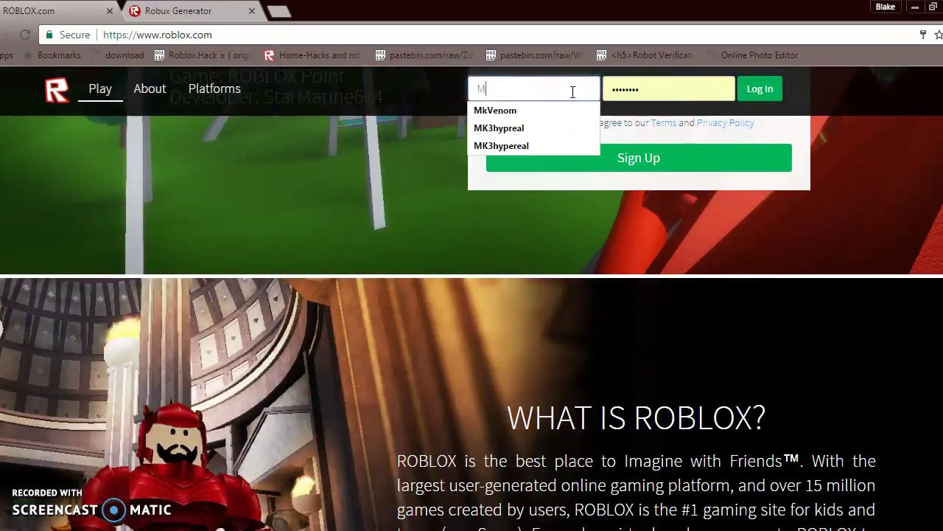
pyautogui.write('kVenom')
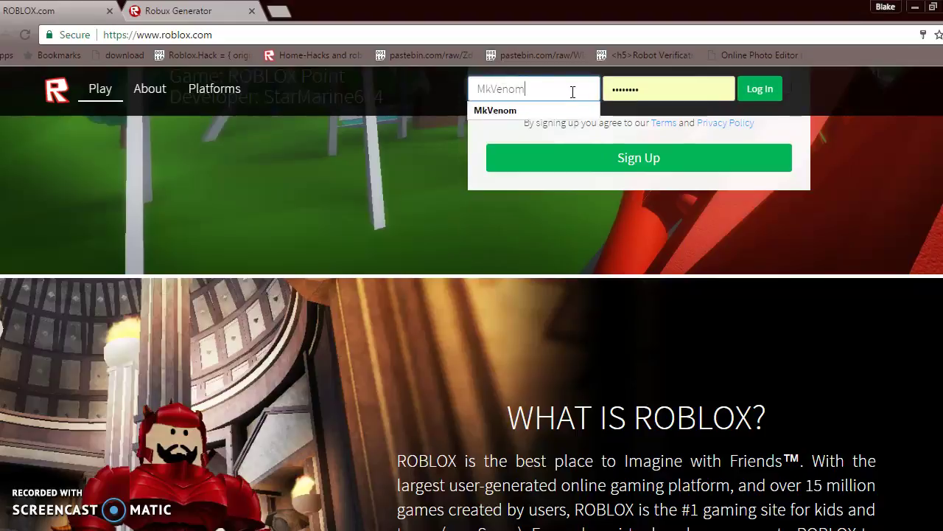
# Step: Replace the prefilled password with the MkVenom account password and try to log in, retrying with the password entered again
pyautogui.click(639, 88)
pyautogui.doubleClick(638, 90)
pyautogui.press('BackSpace')
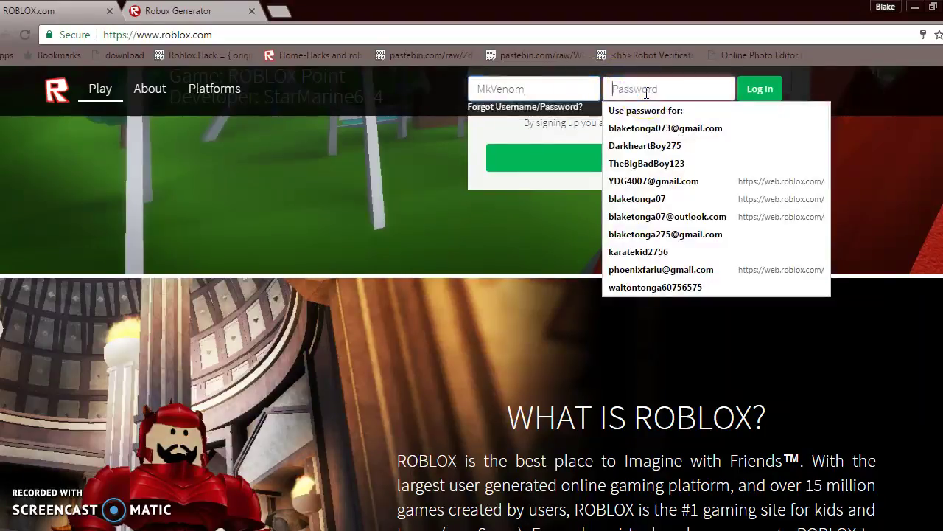
pyautogui.write('•')
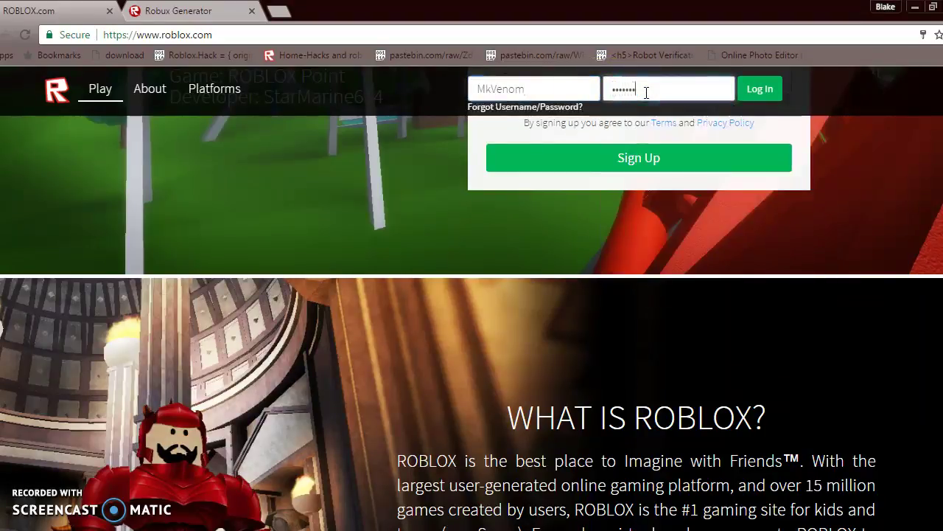
pyautogui.press('Return')
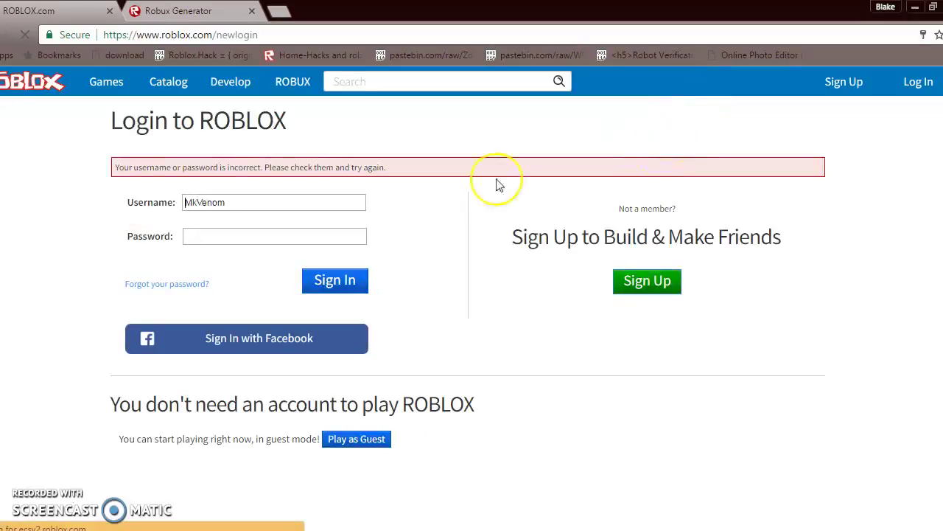
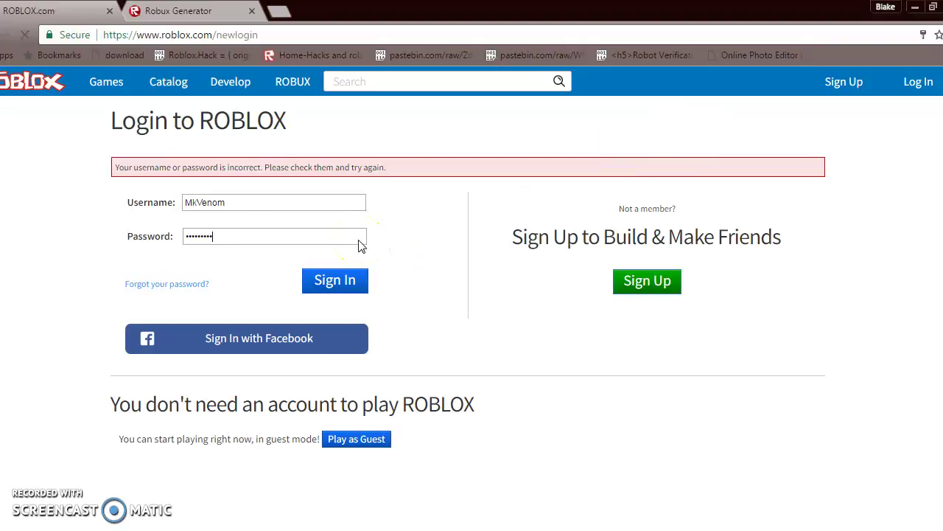
pyautogui.press('Return')
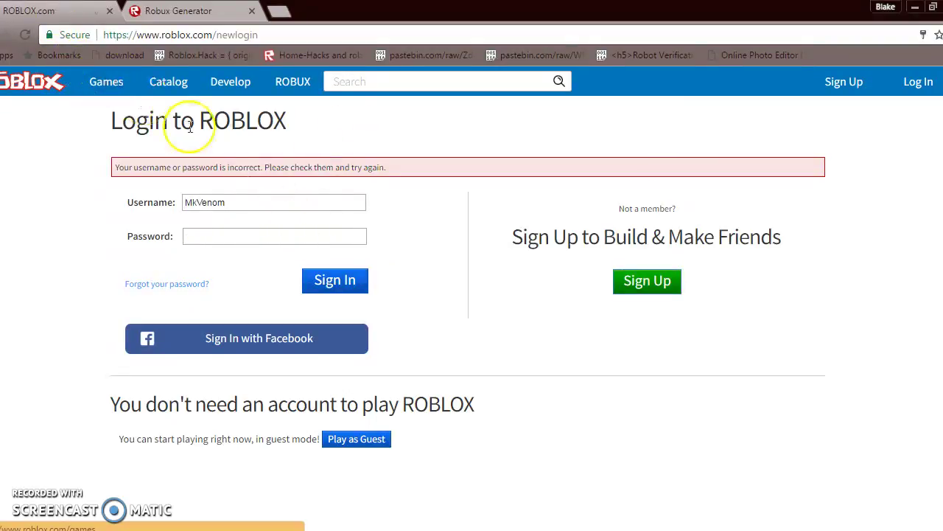
# Step: Set the login username to TheYoutuberOn and enter the account password
pyautogui.doubleClick(269, 202)
pyautogui.press('BackSpace')
pyautogui.write('Th')
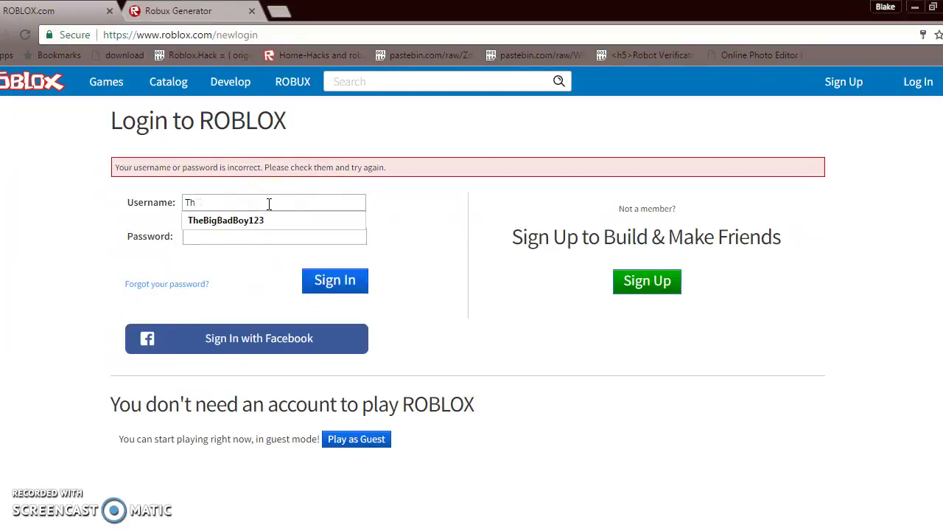
pyautogui.write('eYout')
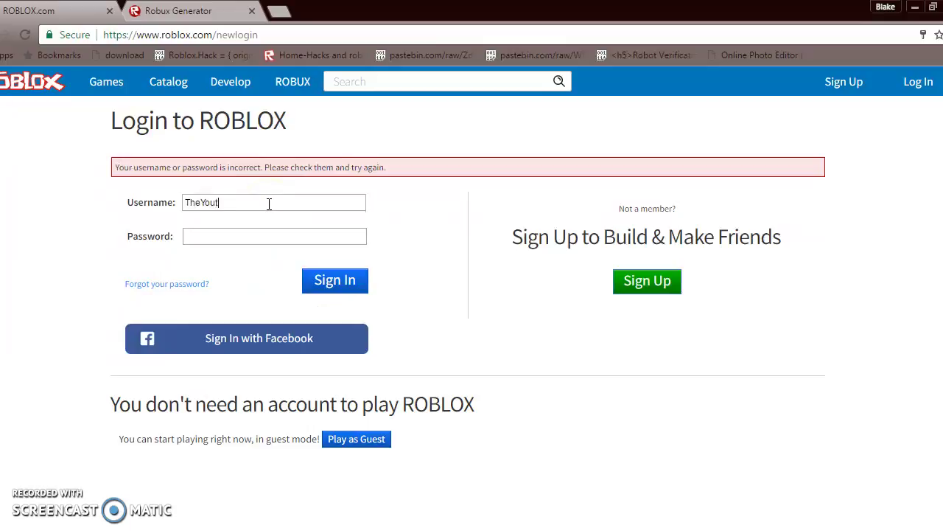
pyautogui.write('uberOn')
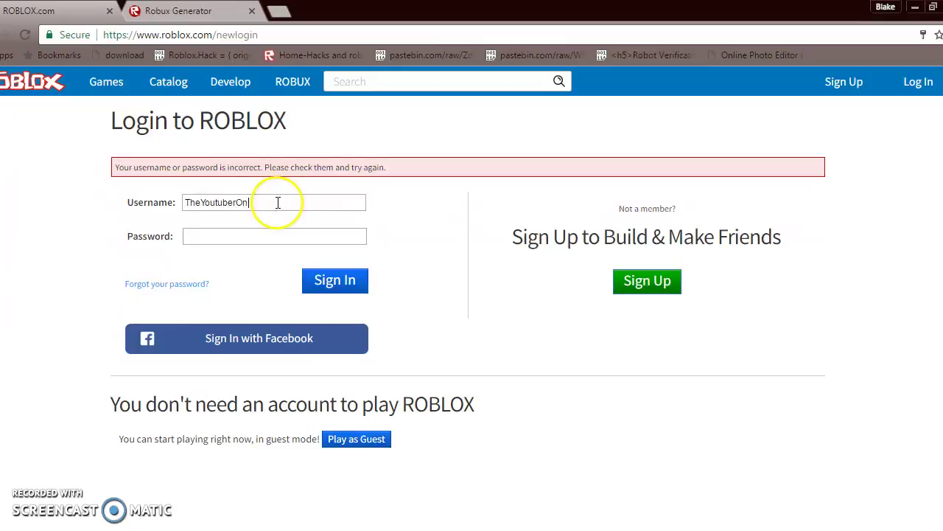
pyautogui.click(275, 235)
pyautogui.write('a')
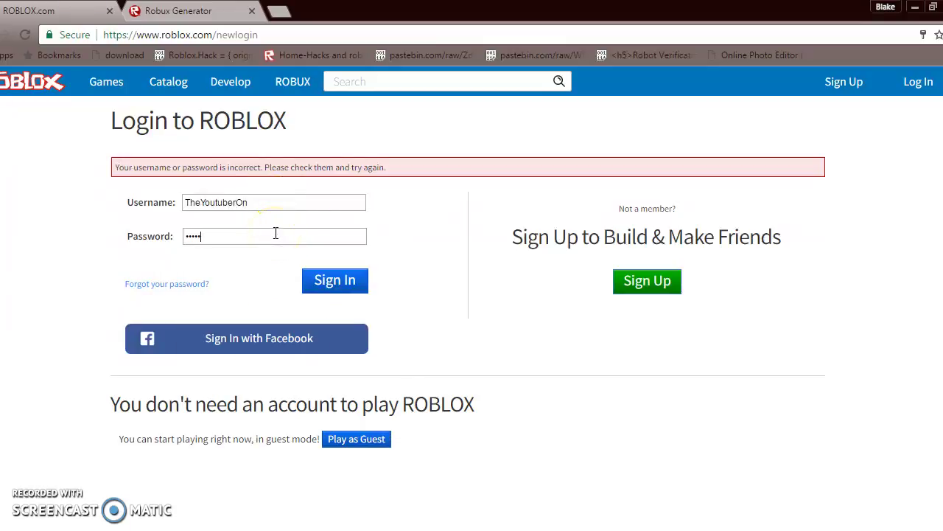